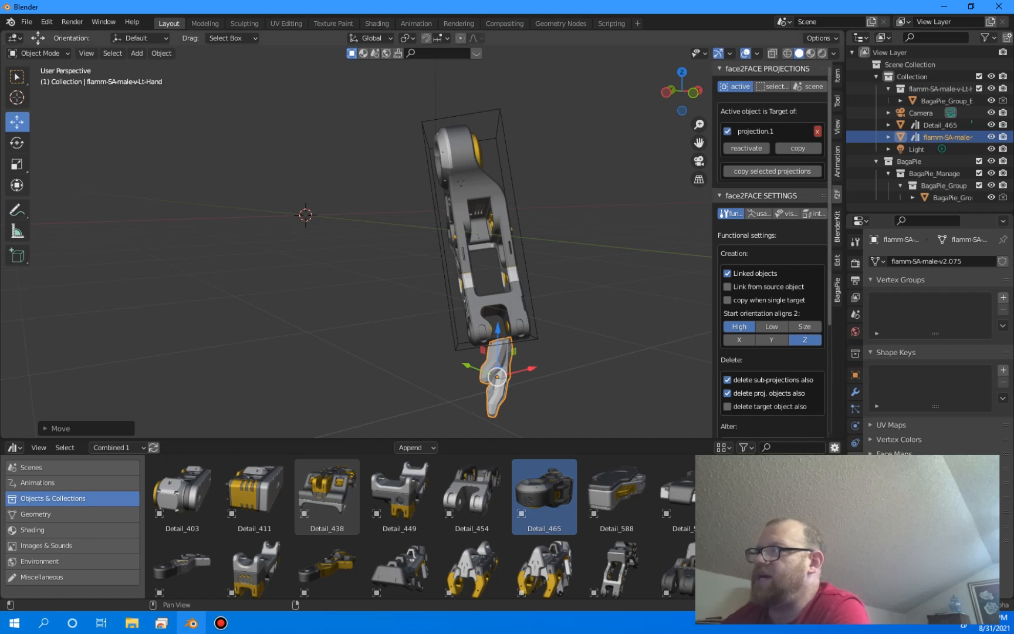
Step: Look through the View, face2FACE and BagaPie add-on settings, deselect everything, and examine the BagaPie pie menu's tools
left_click(838, 161)
left_click(838, 127)
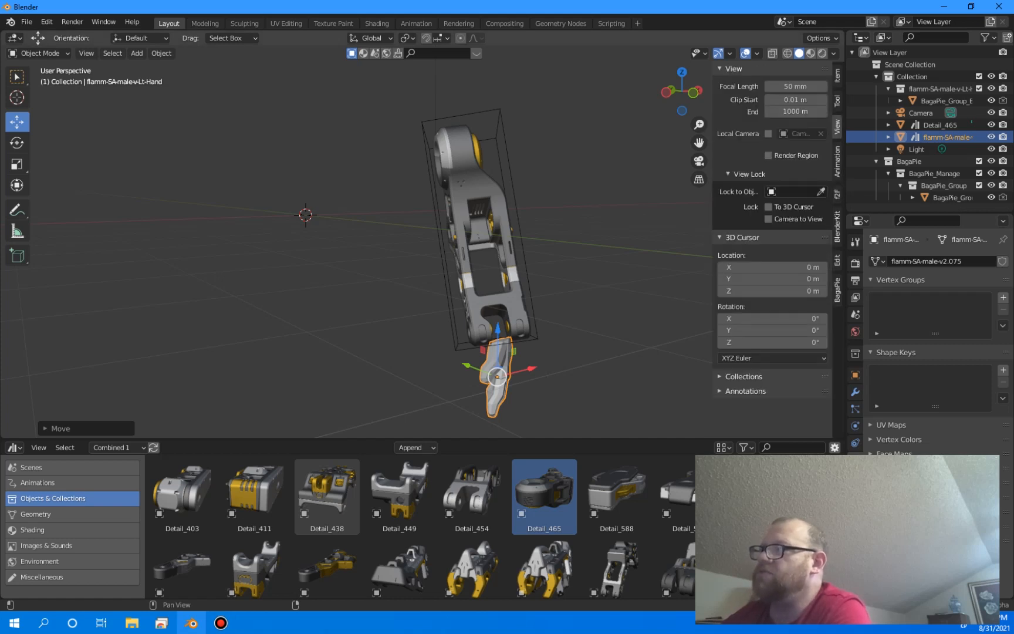
left_click(837, 194)
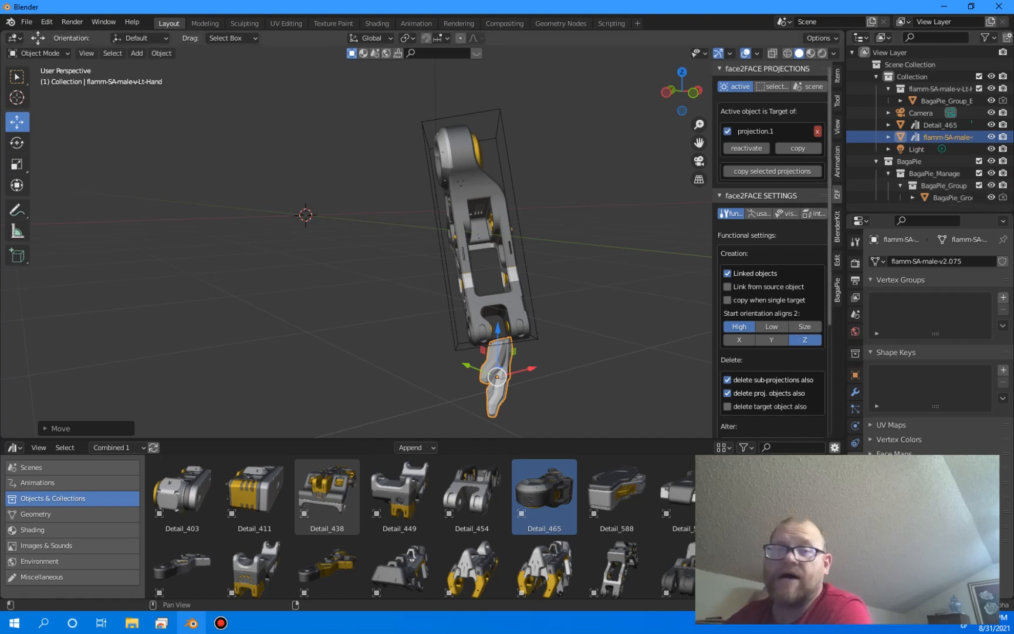
left_click(837, 290)
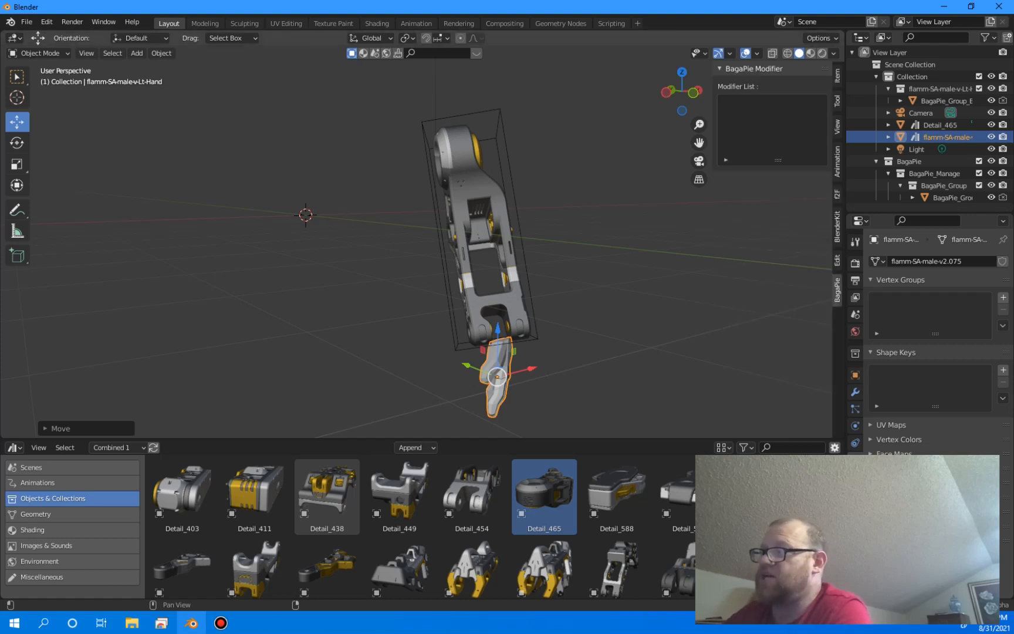
left_click(838, 260)
left_click(837, 290)
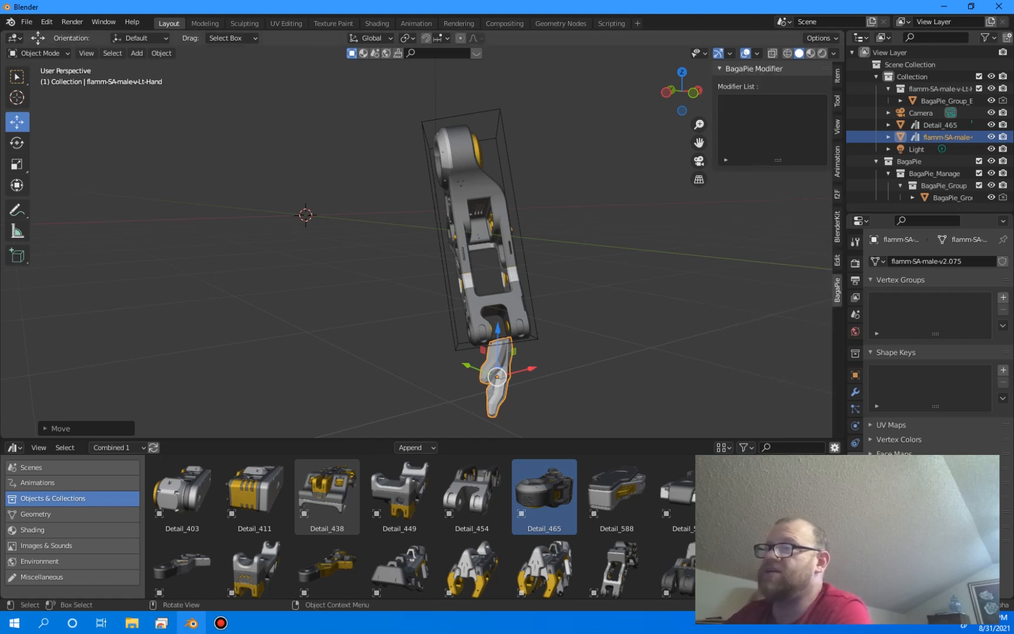
key("alt+a")
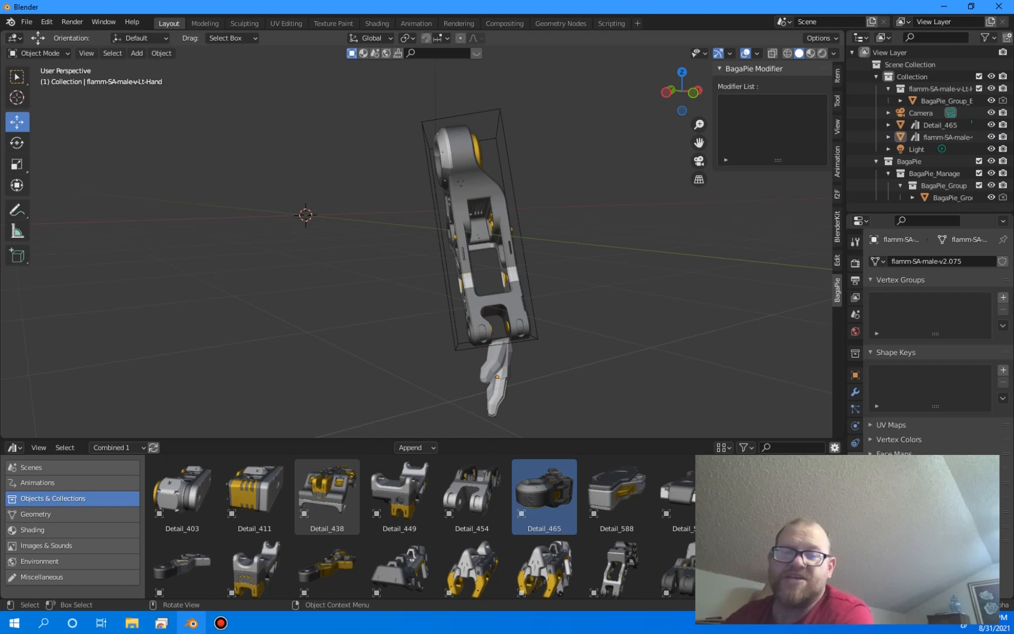
key("j")
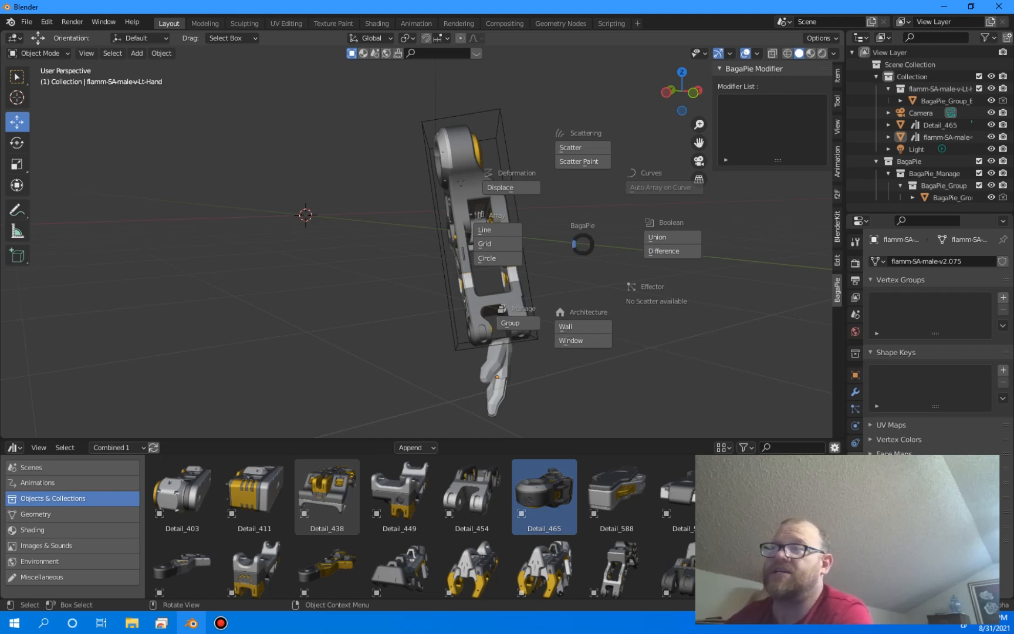
key("Escape")
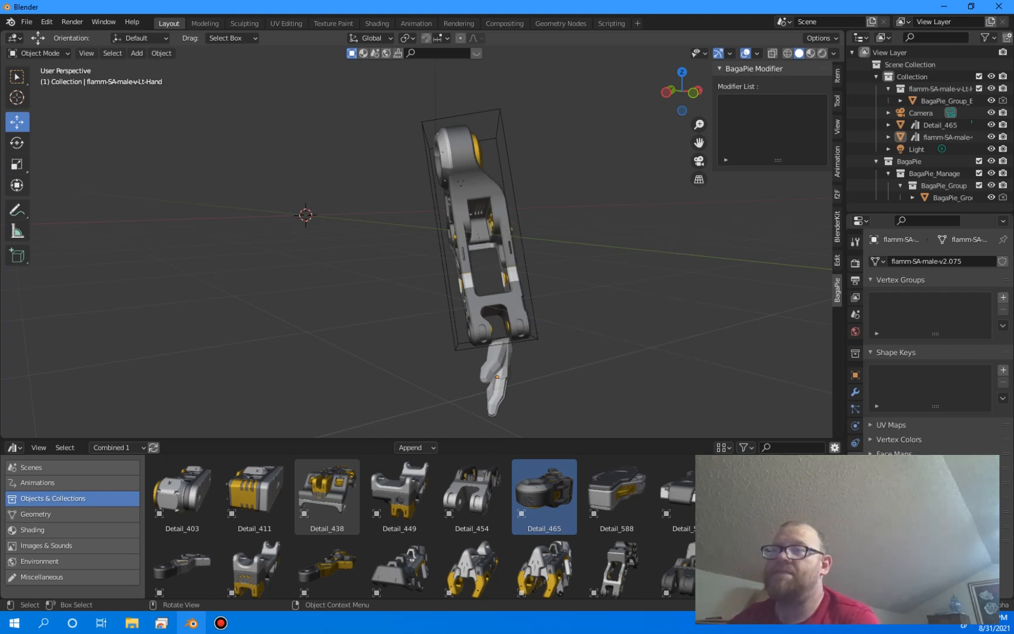
Step: Start a new General file without saving the current scene, and delete the default cube
left_click(26, 22)
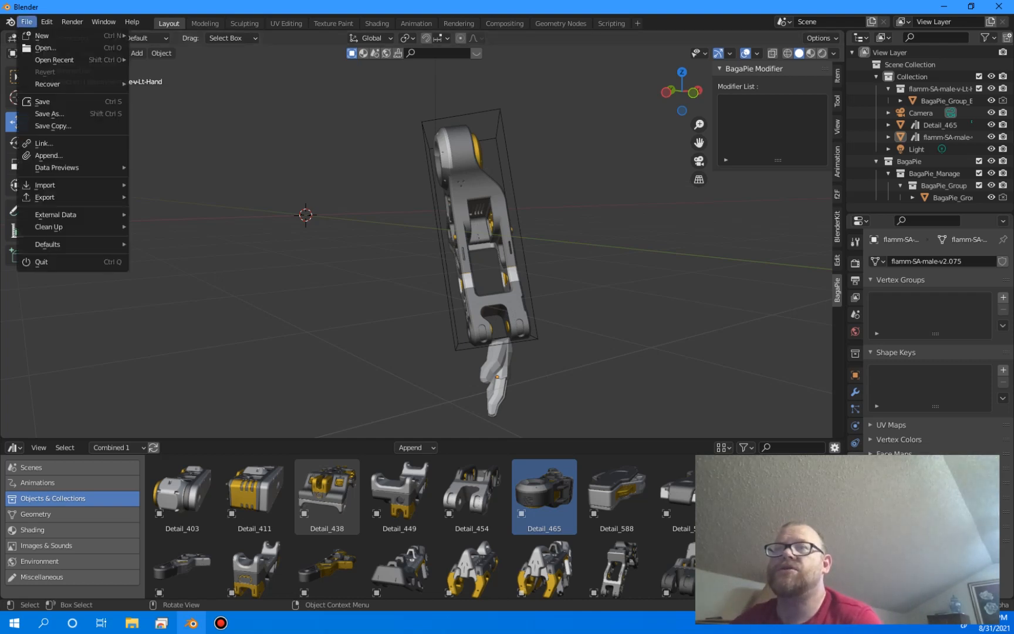
mouse_move(42, 35)
left_click(158, 36)
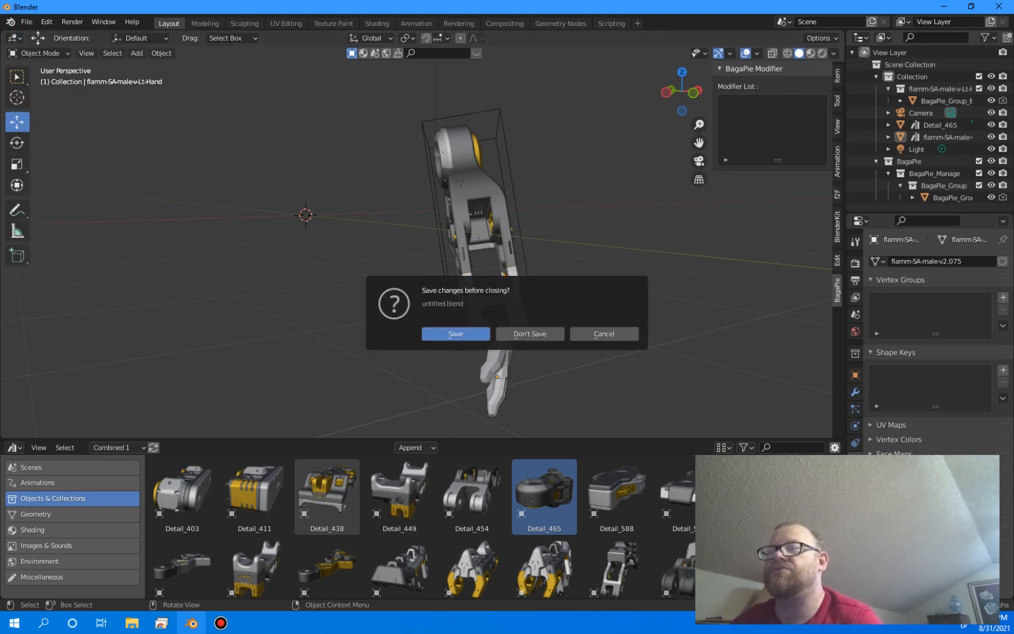
left_click(530, 333)
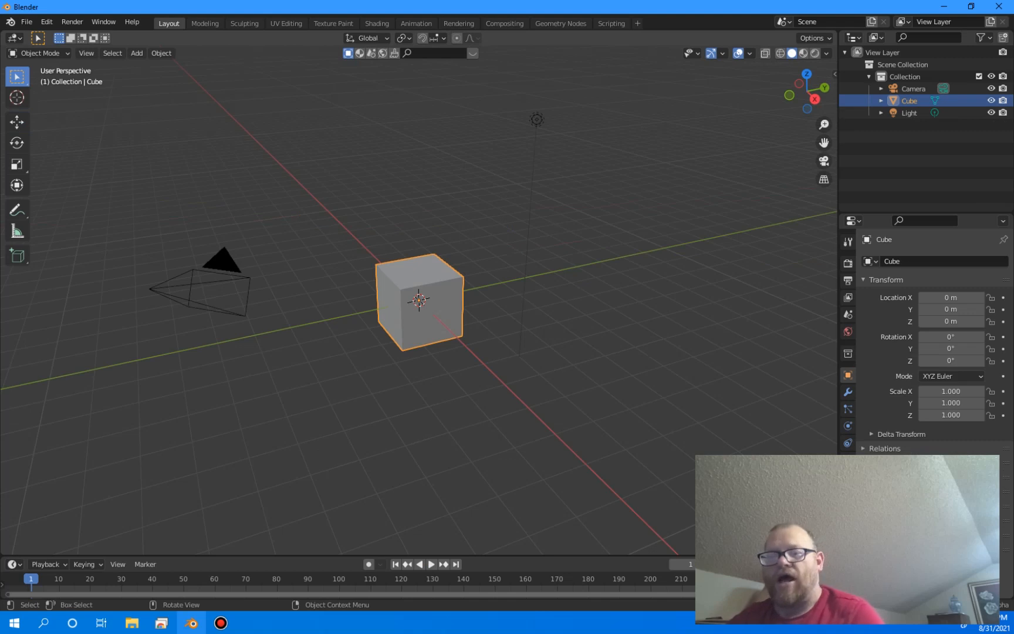
key("Delete")
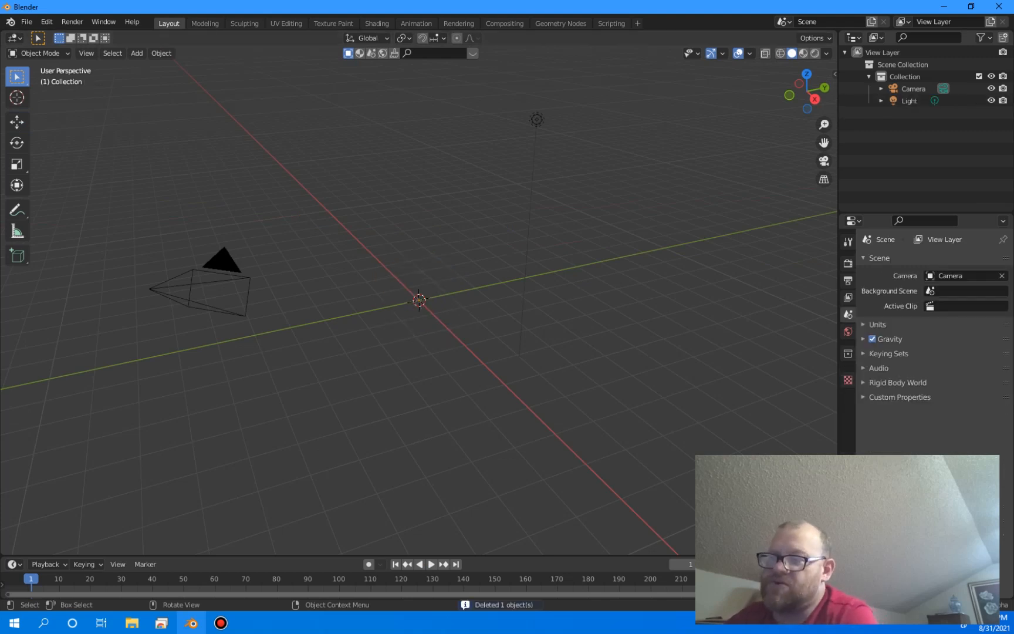
Step: Replace the timeline with an enlarged Asset Browser showing the Combined 1 library
left_click_drag(348, 555, 348, 438)
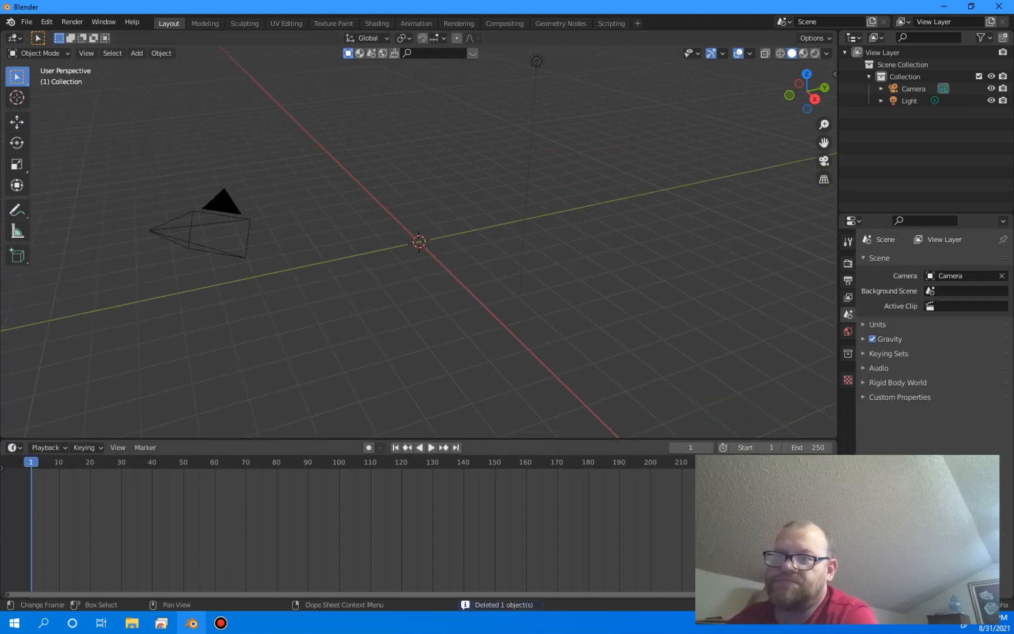
left_click(15, 447)
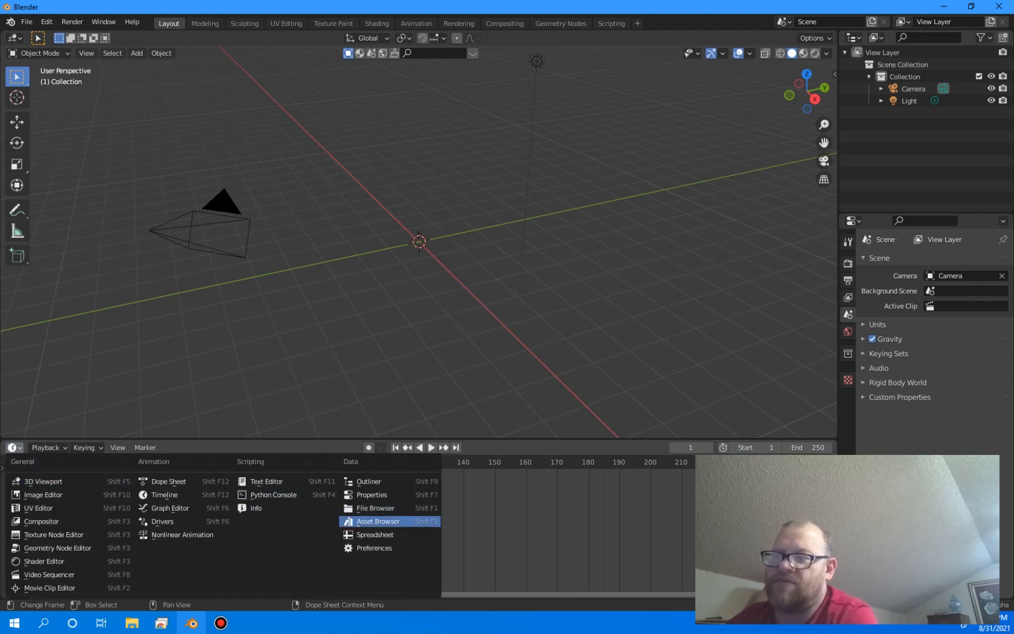
left_click(376, 521)
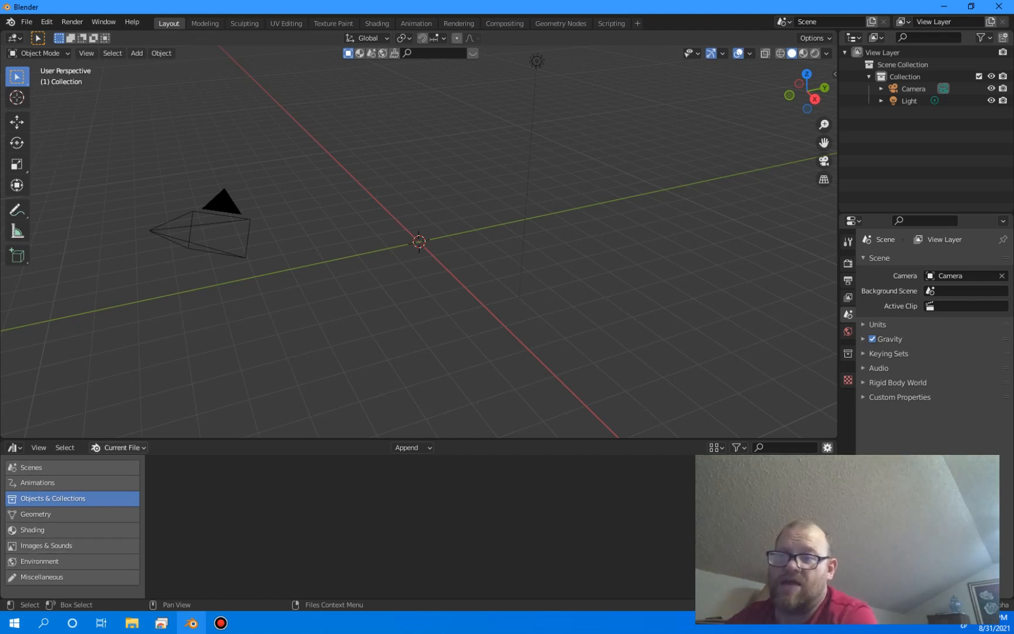
left_click(118, 447)
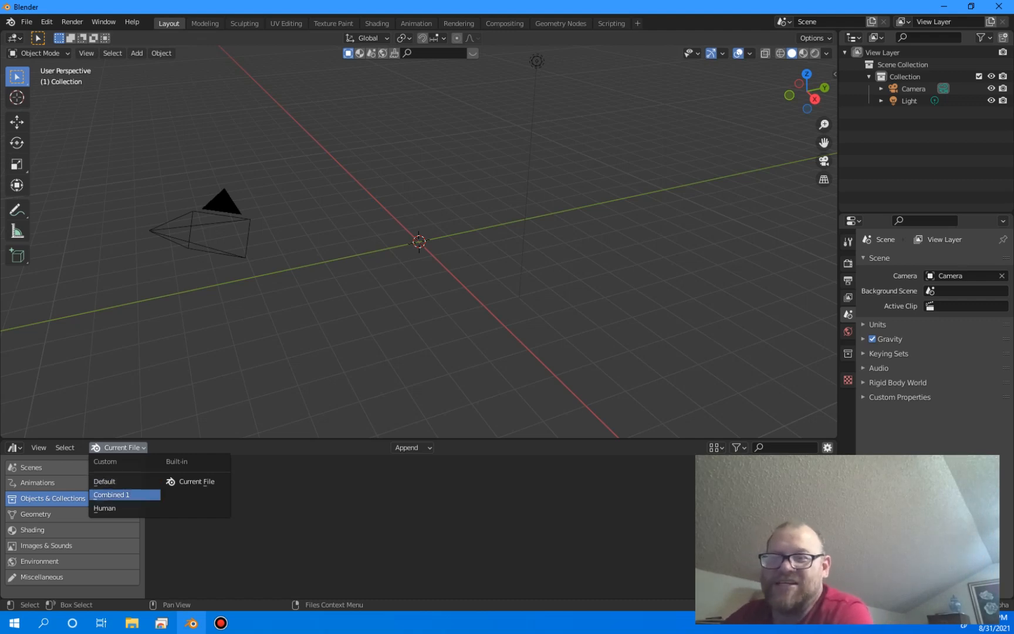
left_click(125, 495)
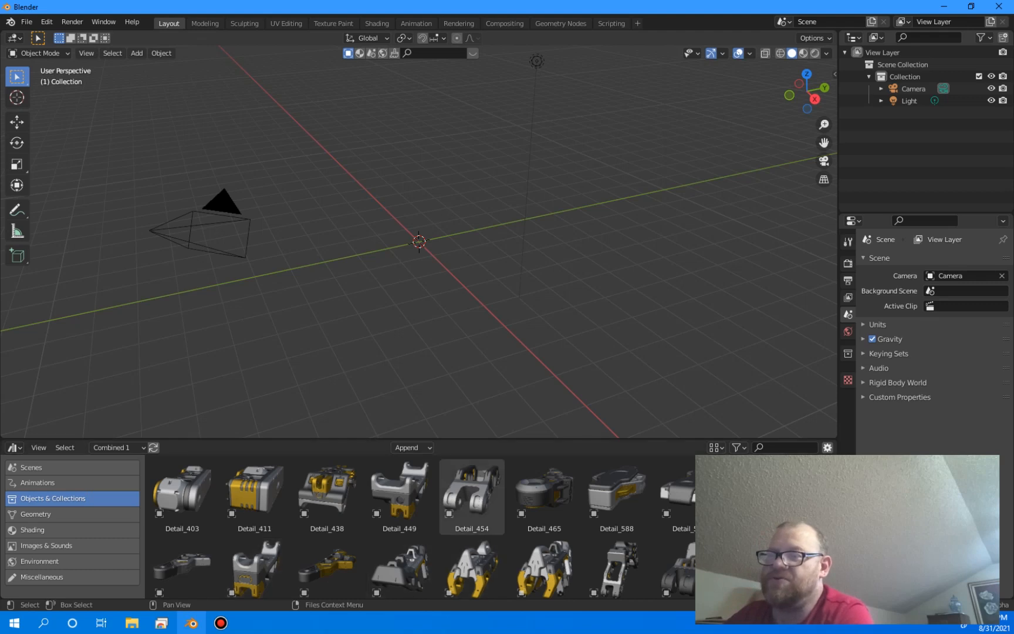
left_click_drag(476, 439, 476, 398)
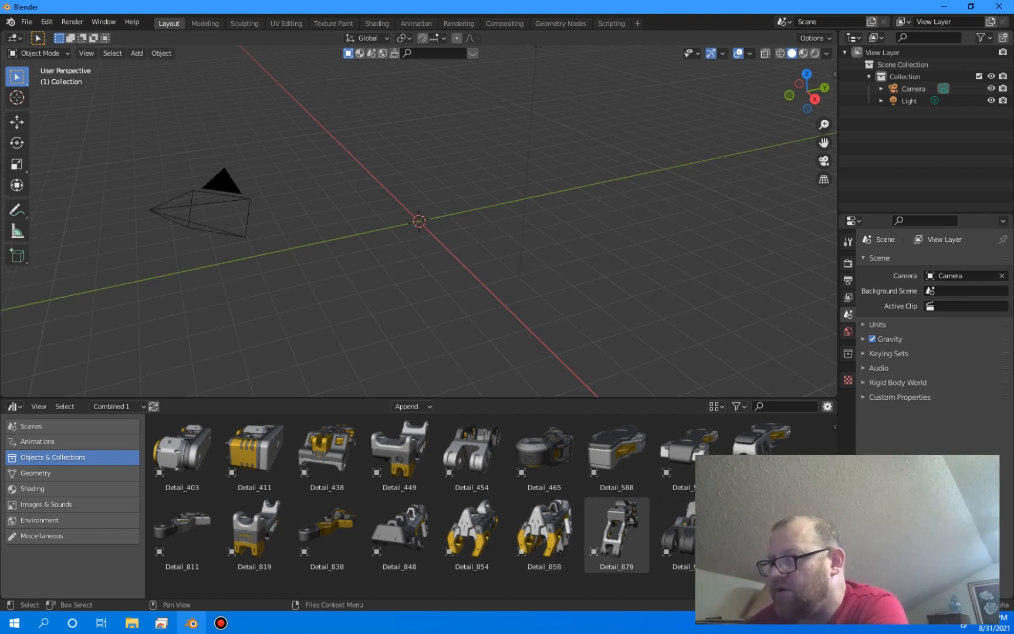
Step: Add the Detail_879 arm asset at the world origin and rotate it to about 82° on X and 192° on Z
left_click_drag(616, 532, 418, 221)
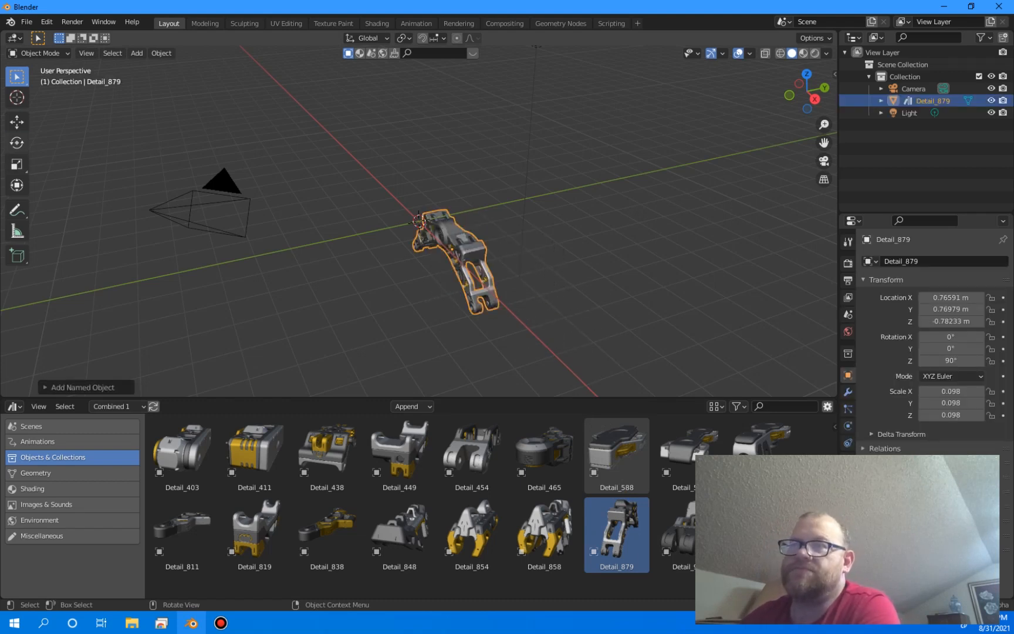
left_click(16, 142)
left_click_drag(420, 219, 552, 235)
mouse_move(449, 271)
left_mouse_down()
mouse_move(524, 254)
mouse_move(460, 272)
left_mouse_up()
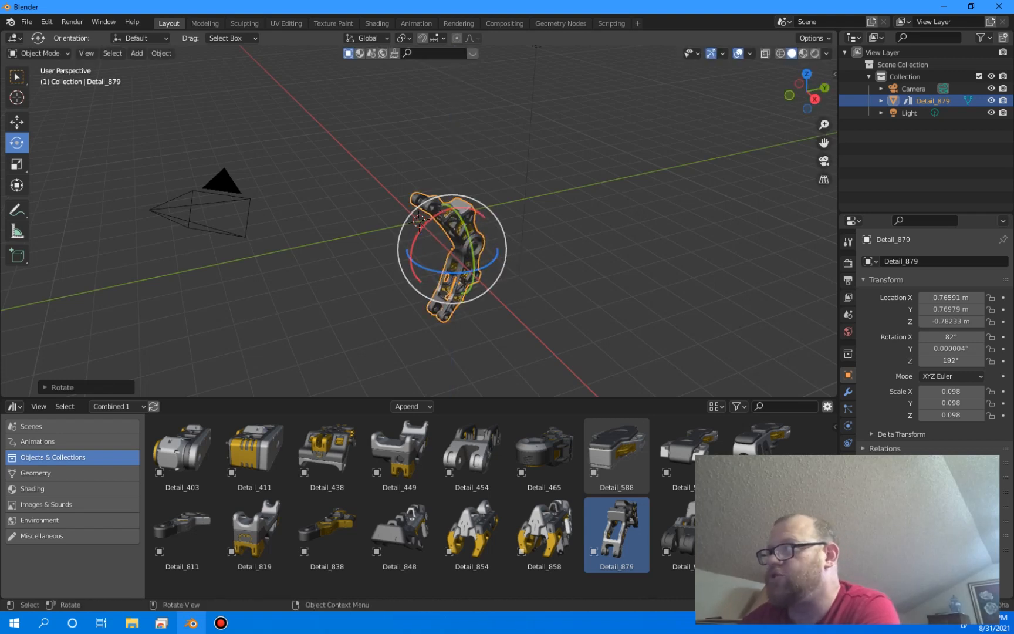
Step: Turn the arm to about 182° on Z and move it to about X -0.77 m, Z 0.86 m
left_click_drag(790, 94, 854, 78)
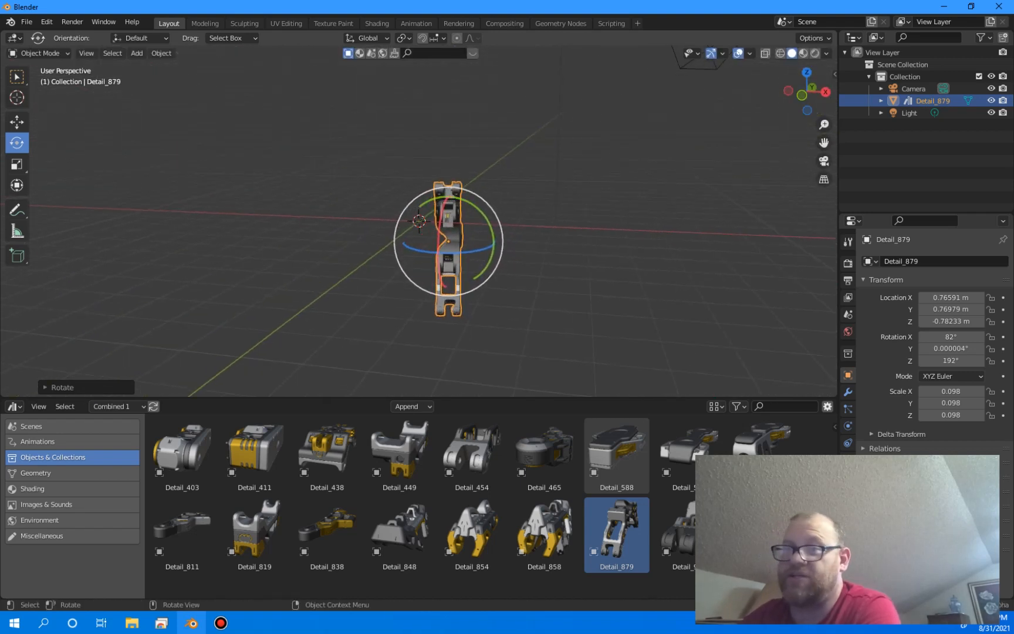
left_click_drag(480, 249, 402, 135)
left_click(17, 122)
middle_click_drag(404, 139, 378, 133)
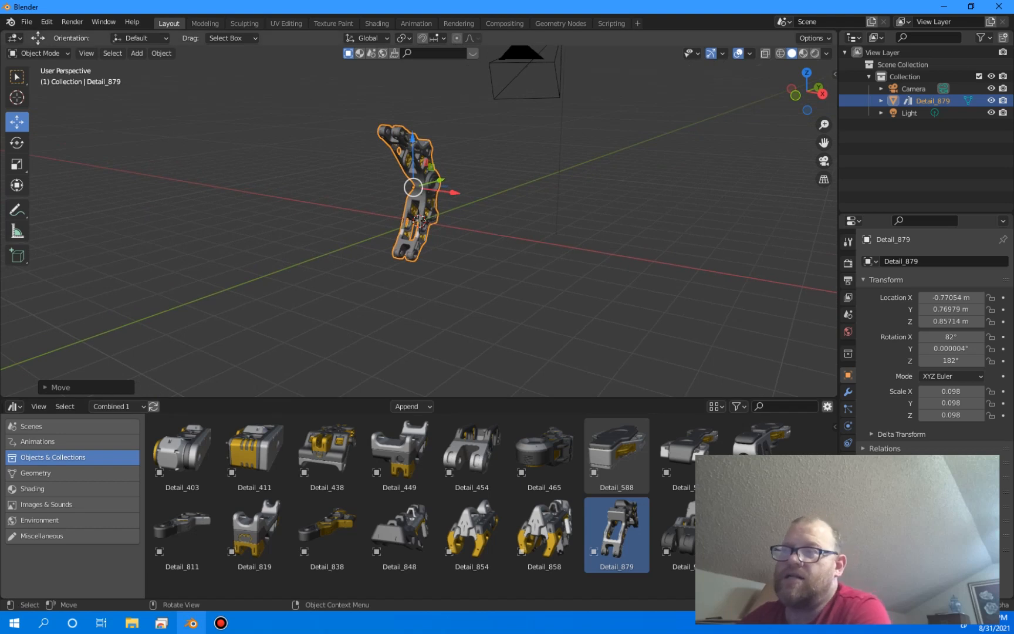
Step: Add the left hand asset from the Human library below the arm and scale it up uniformly to about 1.72
left_click(117, 407)
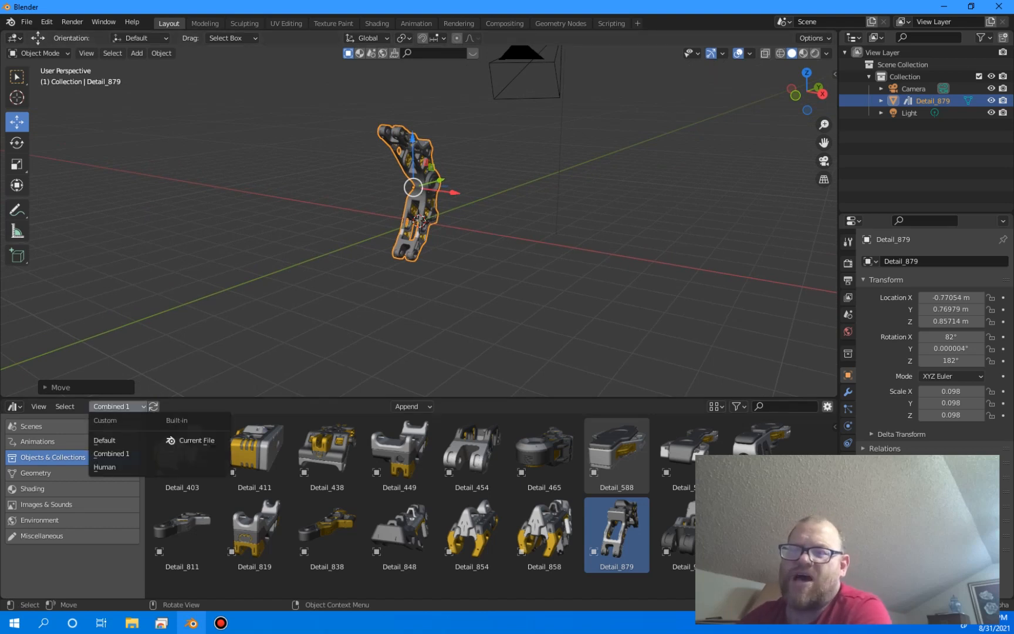
left_click(105, 467)
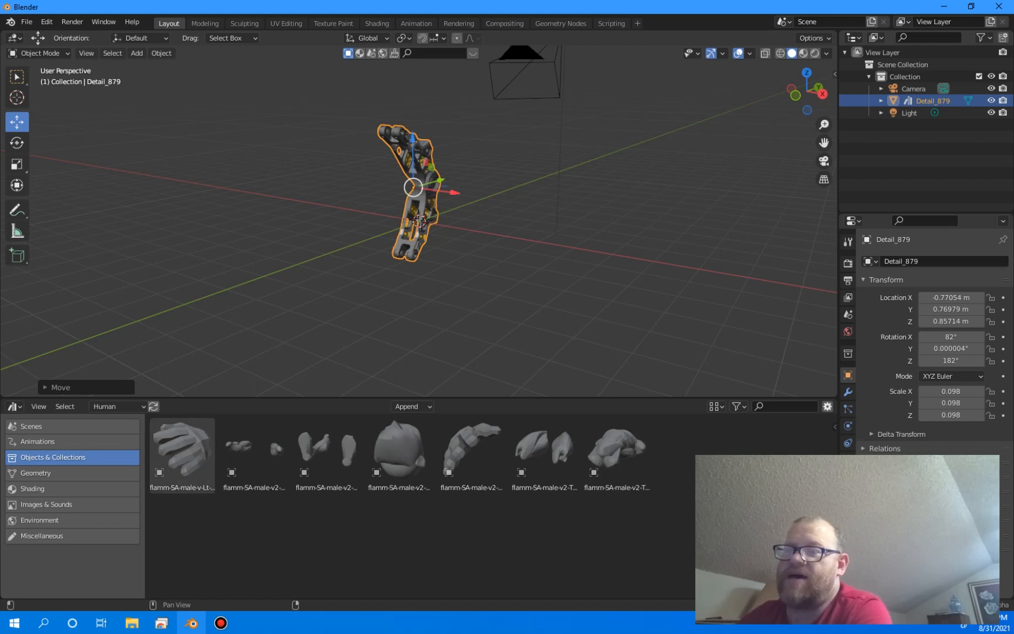
left_click_drag(182, 452, 342, 323)
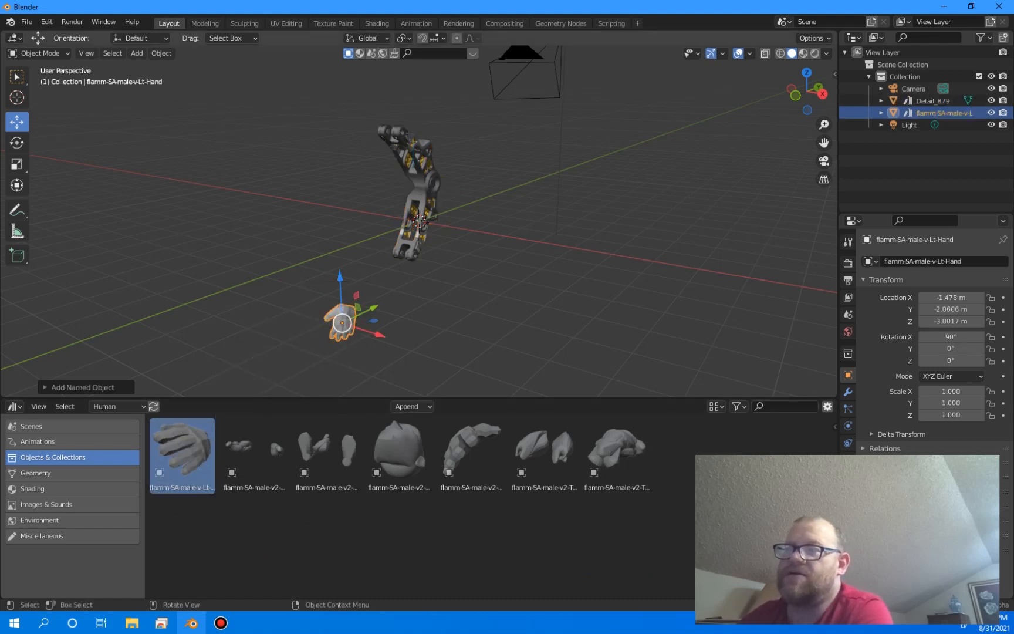
left_click(17, 164)
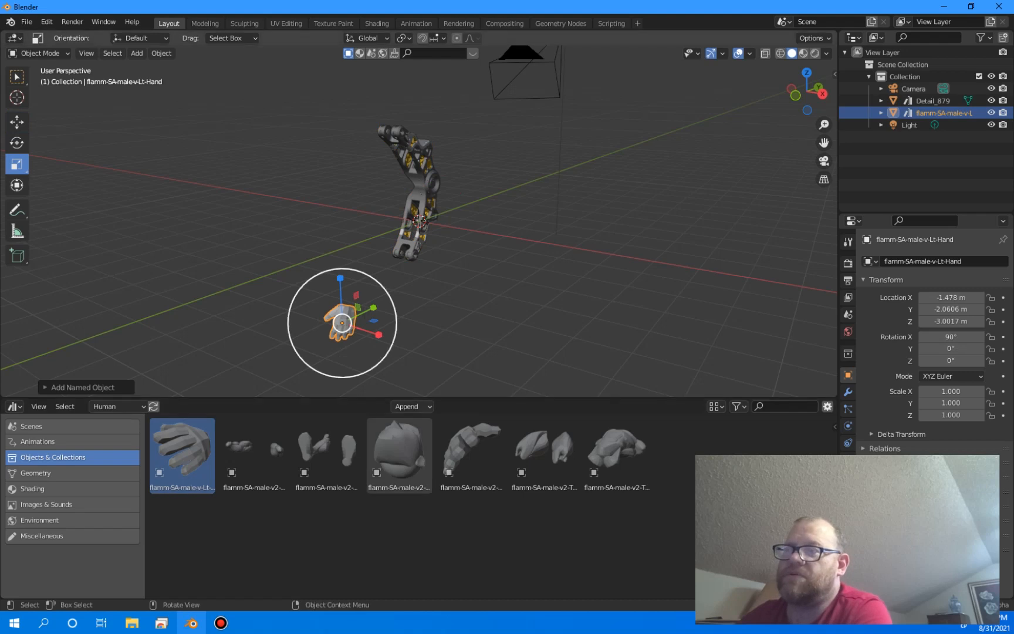
left_click_drag(386, 352, 418, 373)
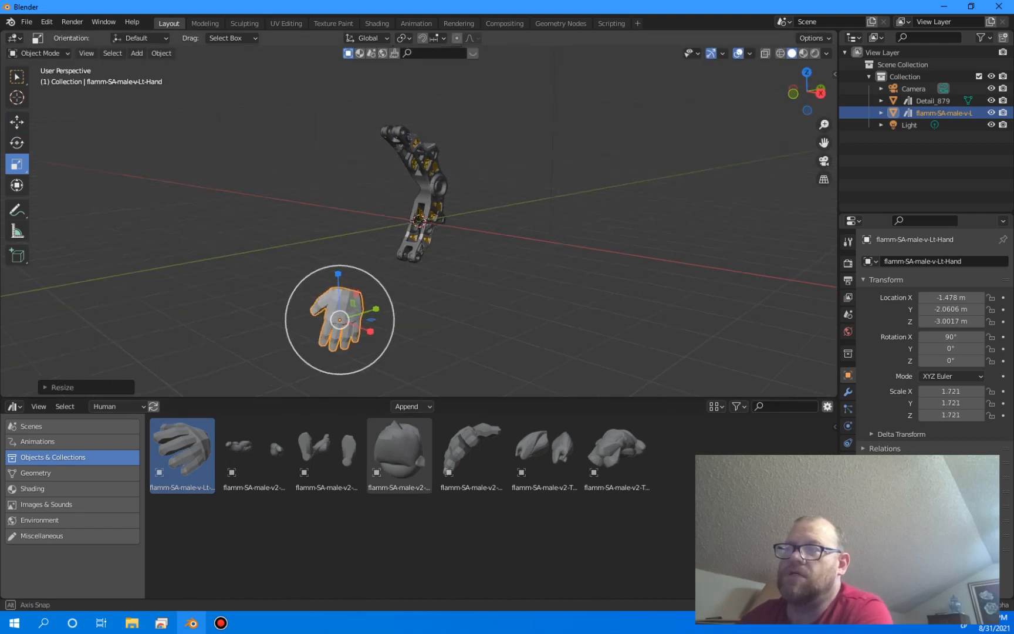
Step: Move the hand beneath the arm's lower end, to about X -0.95 m and Y 0.23 m
middle_click_drag(411, 329, 402, 327)
left_click(17, 122)
middle_click_drag(282, 247, 252, 244)
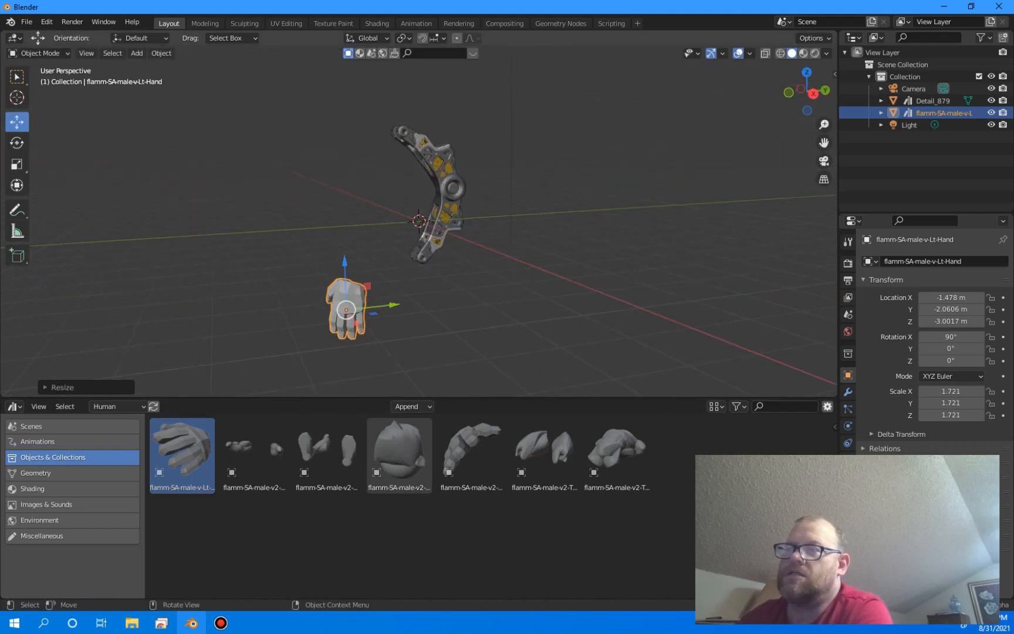
left_click_drag(387, 305, 453, 297)
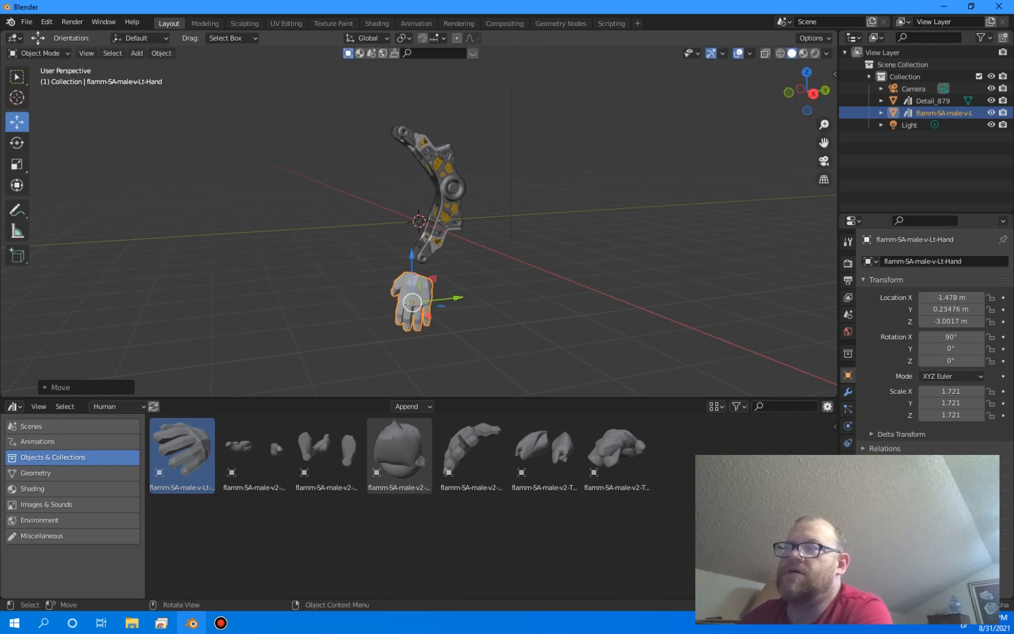
middle_click_drag(411, 235, 446, 234)
left_click_drag(426, 311, 441, 311)
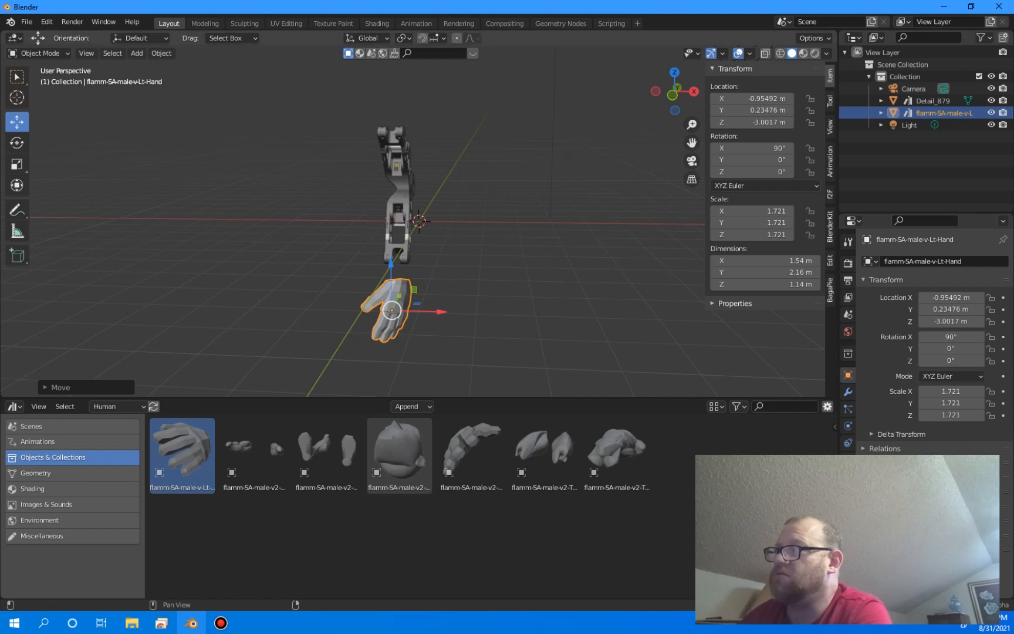
Step: Show the face2FACE settings and shift the hand along Y to about -0.08 m
left_click(830, 195)
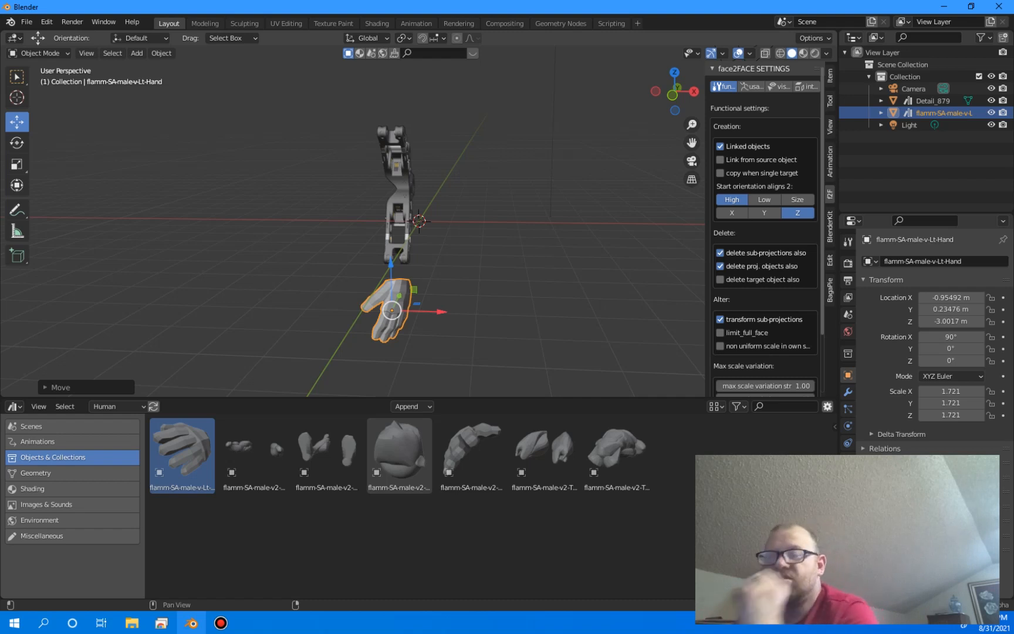
middle_click_drag(587, 235, 543, 234)
left_click_drag(425, 299, 416, 302)
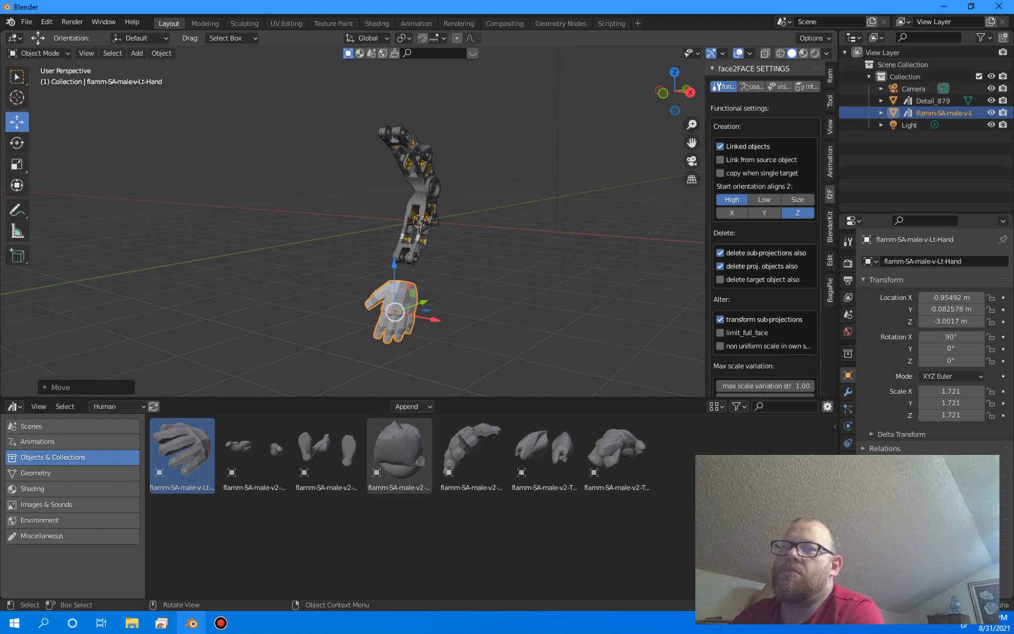
Step: Put the hand mesh into Edit Mode with face selection active
middle_click_drag(543, 235, 515, 279)
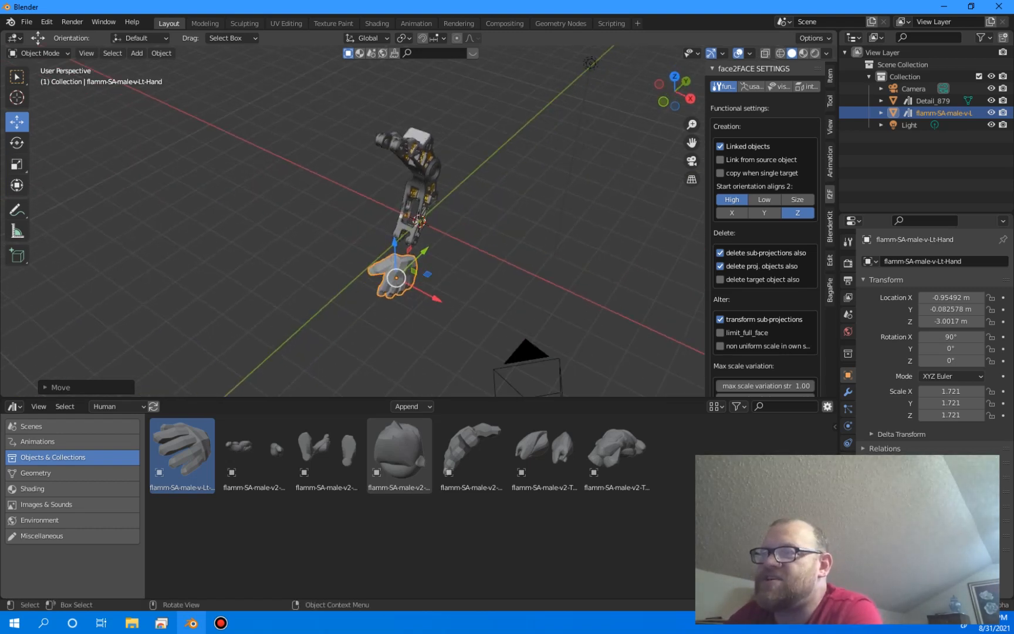
scroll(420, 221, "up", 5)
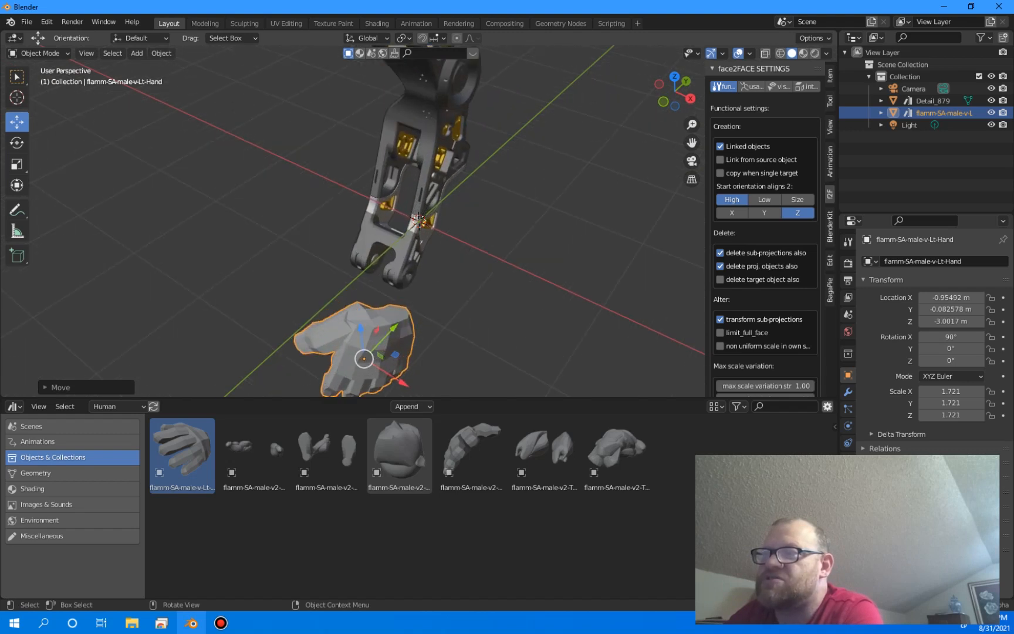
left_click(38, 53)
left_click(36, 80)
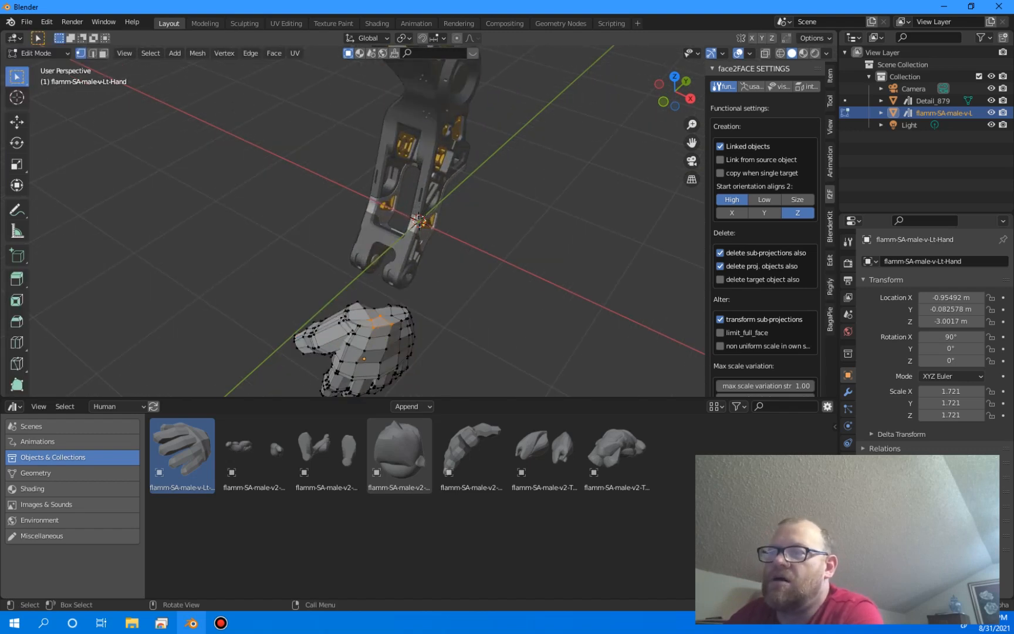
left_click(104, 54)
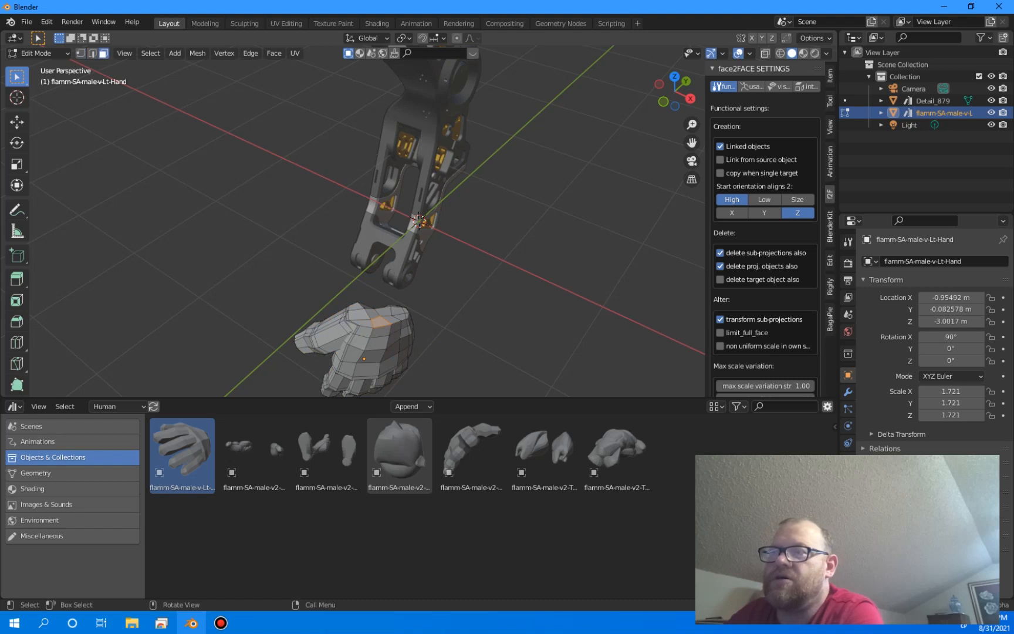
Step: Return the hand to Object Mode, deselect it, and put the mechanical arm into its own BagaPie group
middle_click_drag(376, 265, 423, 250)
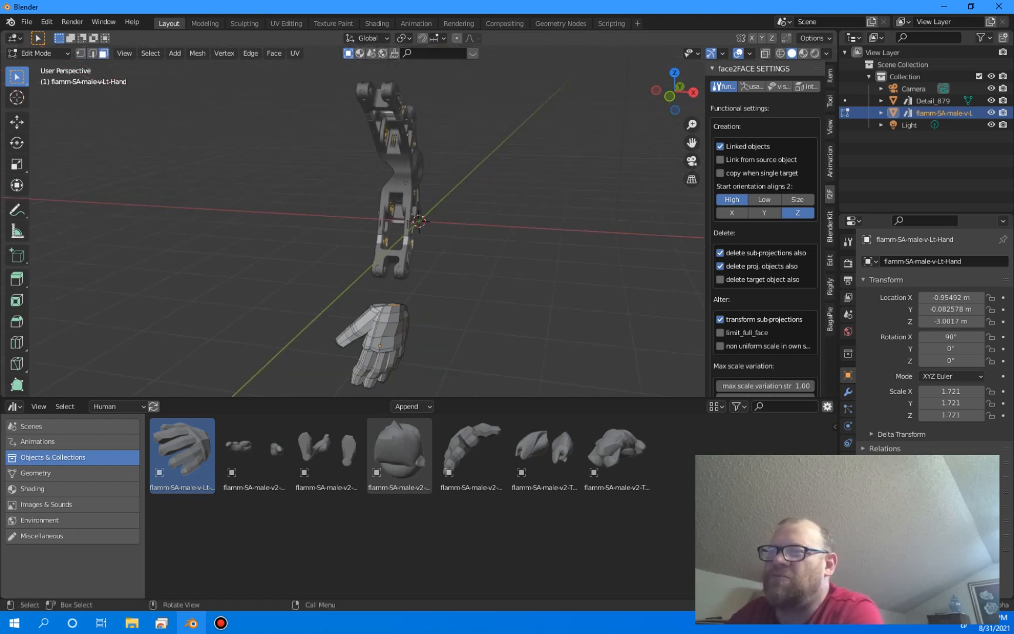
left_click(38, 53)
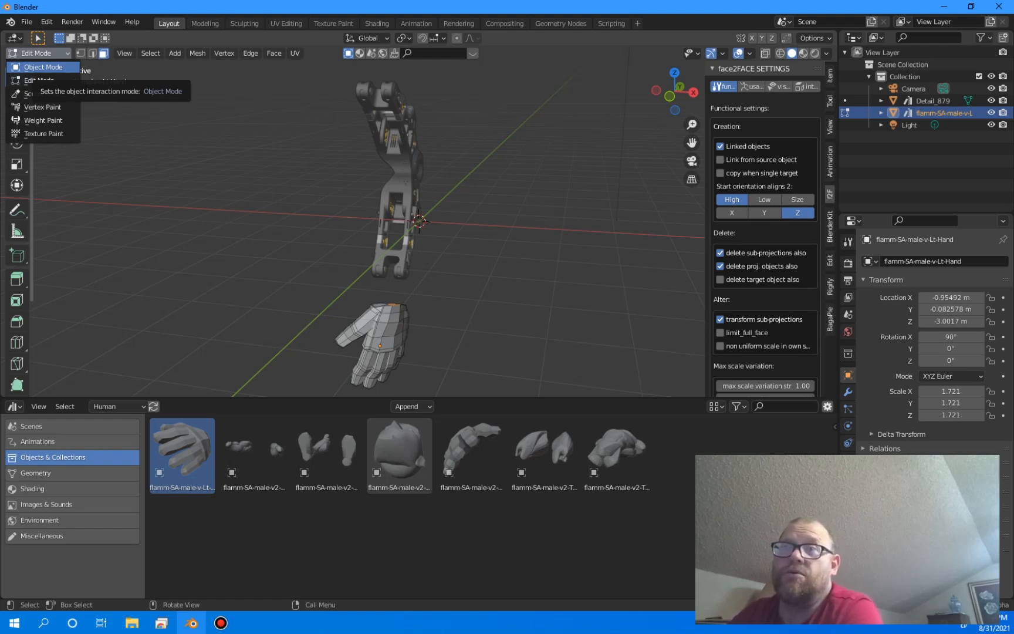
left_click(41, 67)
key("alt+a")
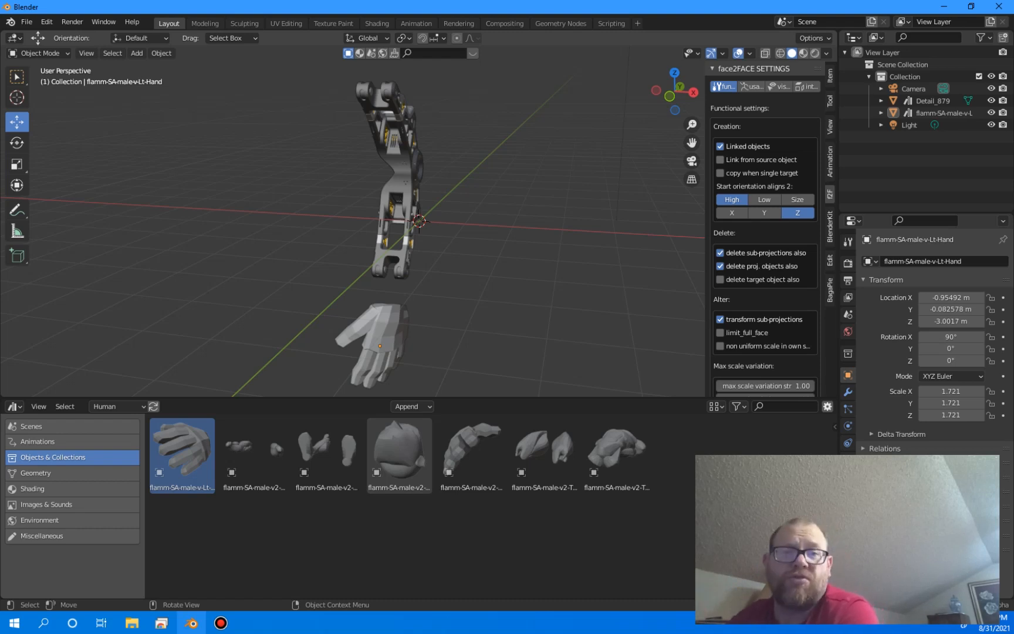
left_click(398, 180)
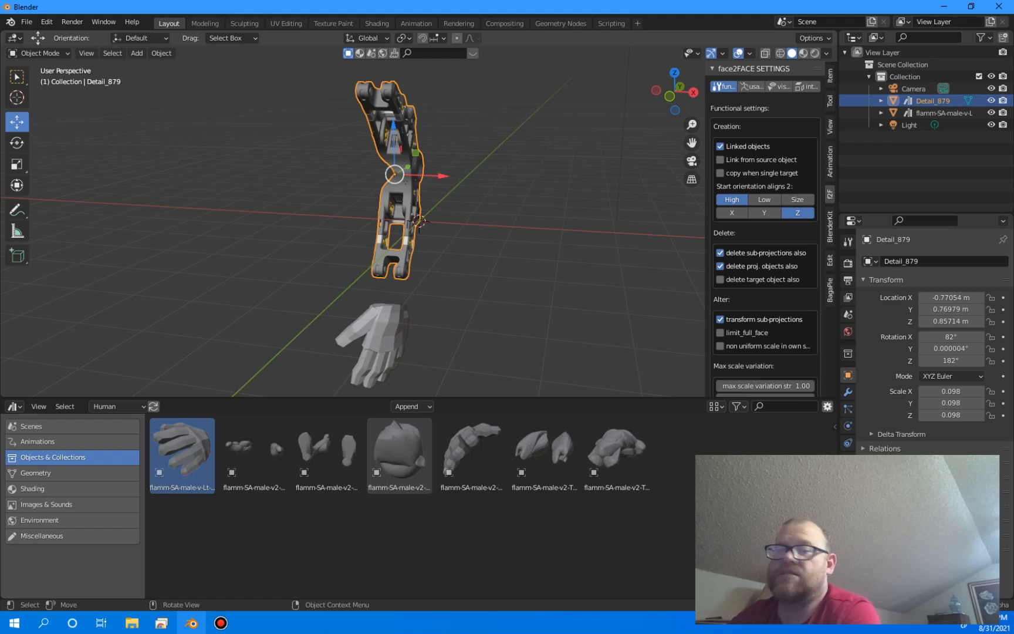
key("j")
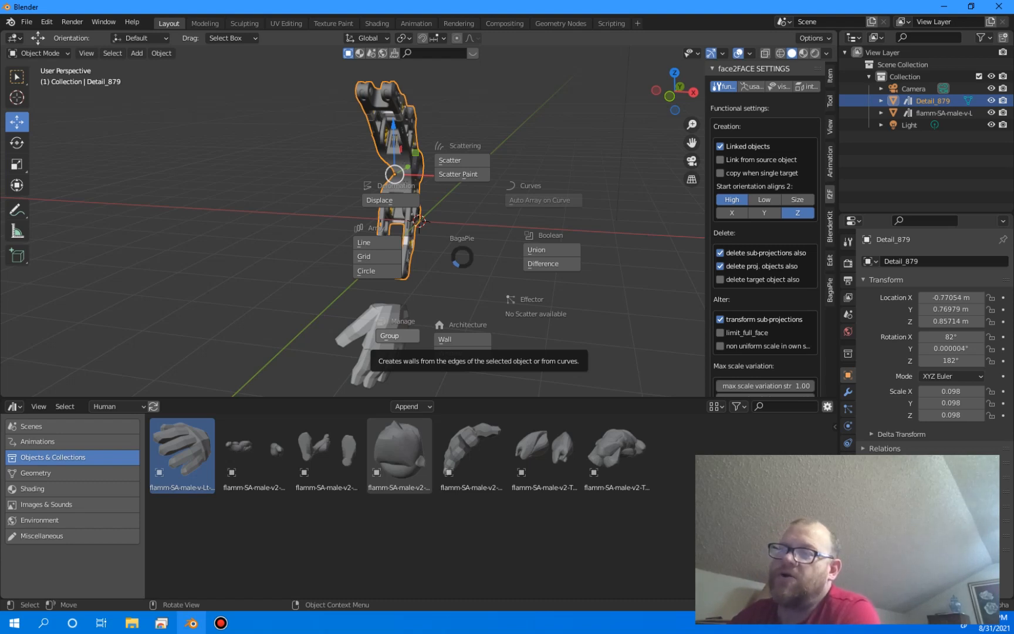
left_click(398, 336)
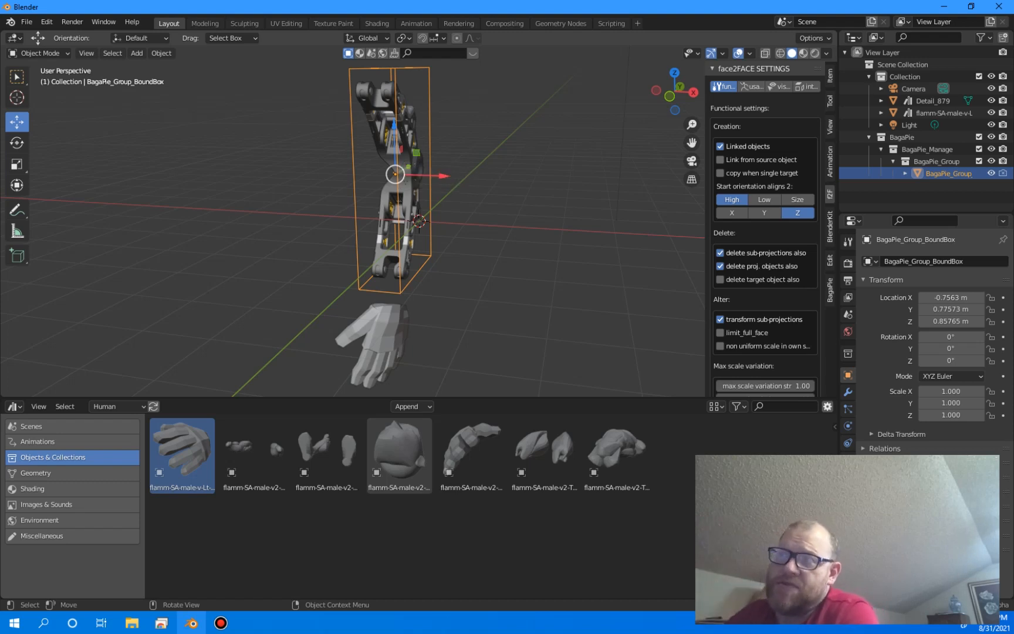
Step: Move the hand well away from the arm, to about Y -5.54 m and Z -3.75 m
left_click(379, 339)
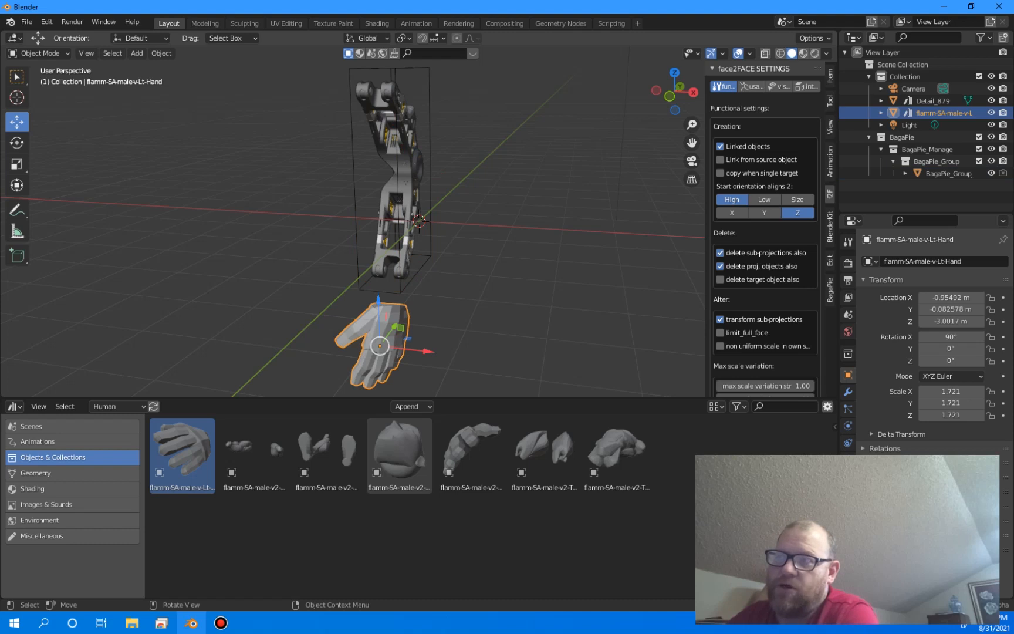
middle_click_drag(379, 345, 392, 351)
left_click_drag(431, 344, 435, 343)
left_click_drag(397, 304, 398, 336)
middle_click_drag(397, 335, 401, 320)
scroll(401, 320, "down", 4)
left_click_drag(443, 300, 329, 313)
mouse_move(328, 312)
middle_mouse_down()
mouse_move(390, 322)
mouse_move(347, 320)
middle_mouse_up()
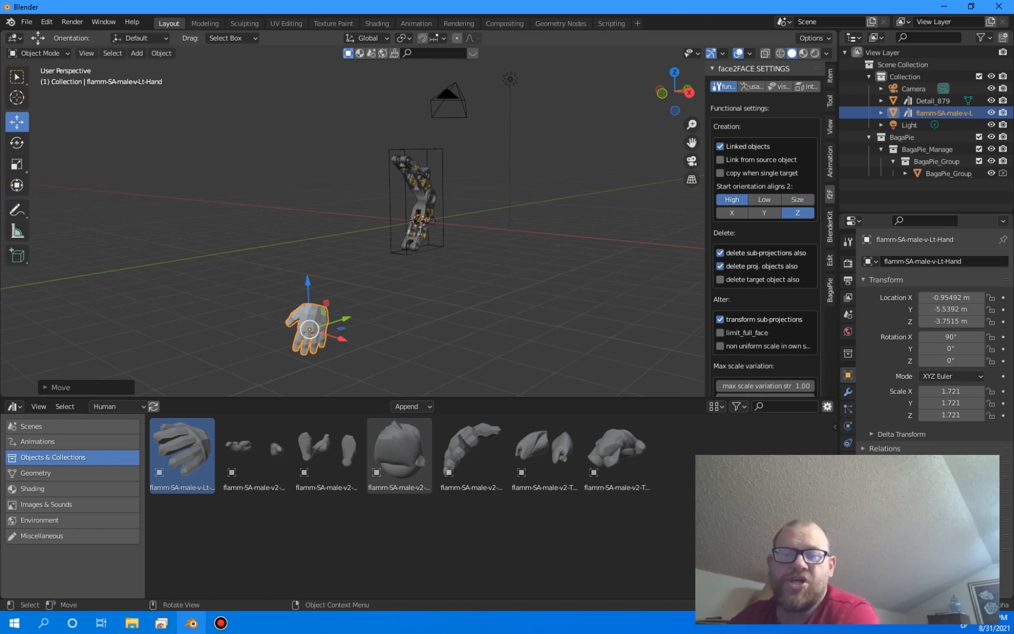
Step: Enlarge the 3D viewport over the asset browser and put the hand into its own BagaPie group
key("j")
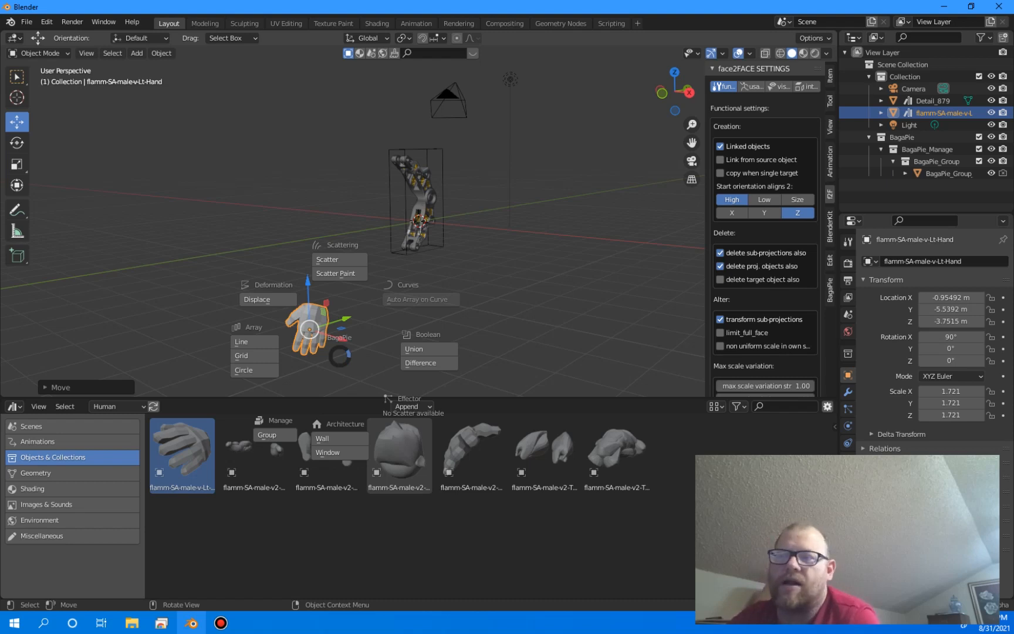
key("Escape")
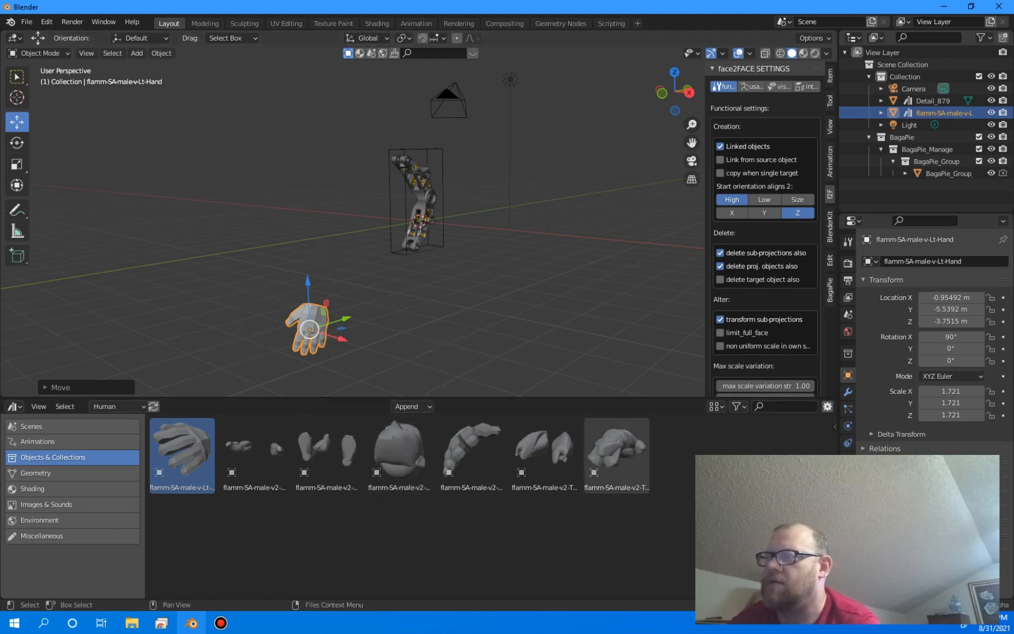
left_click_drag(614, 398, 614, 524)
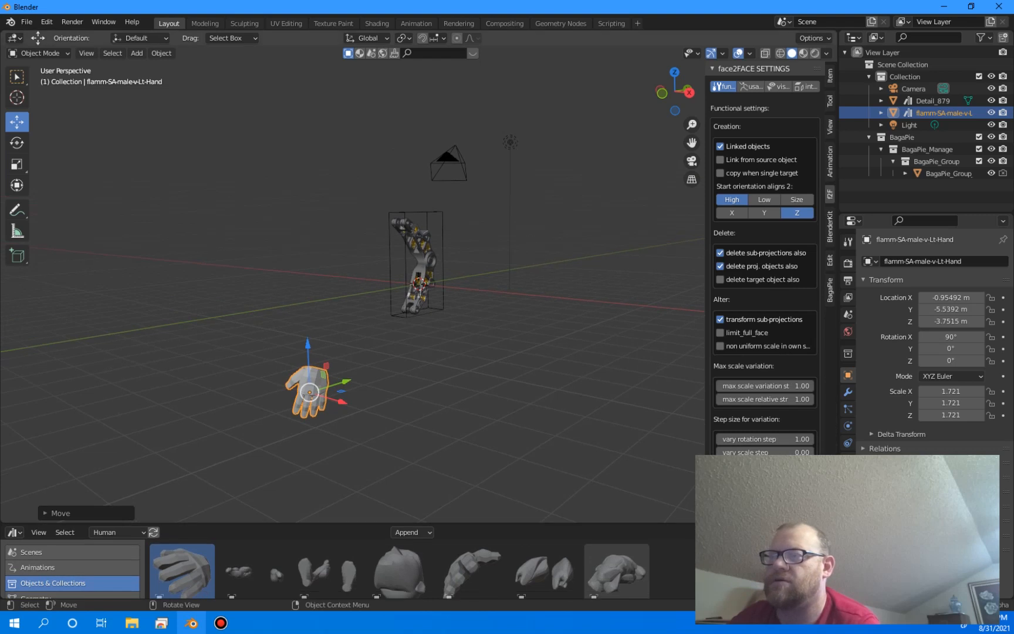
key("j")
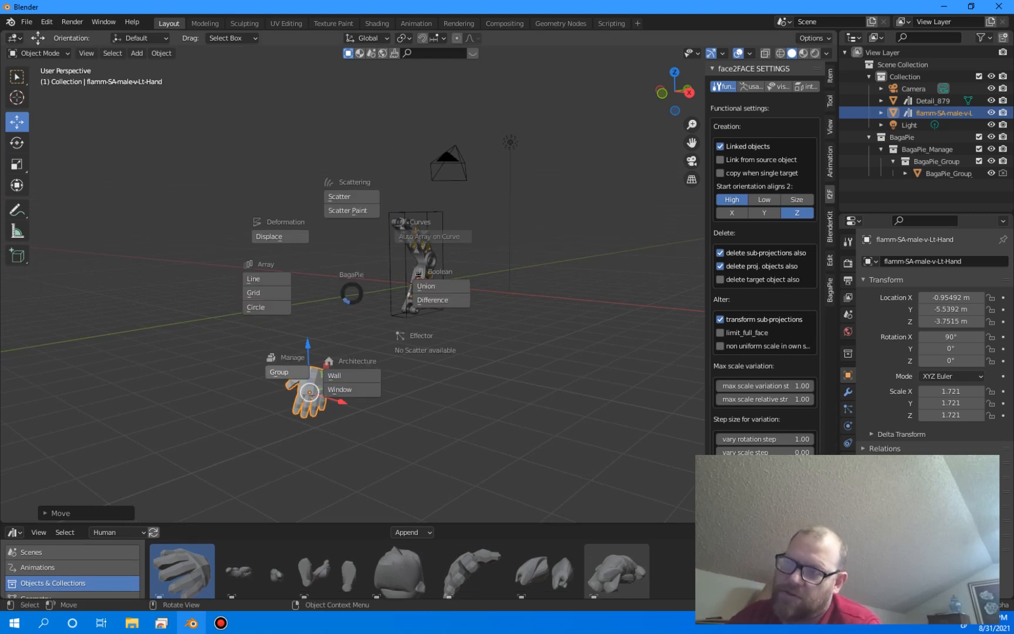
left_click(279, 371)
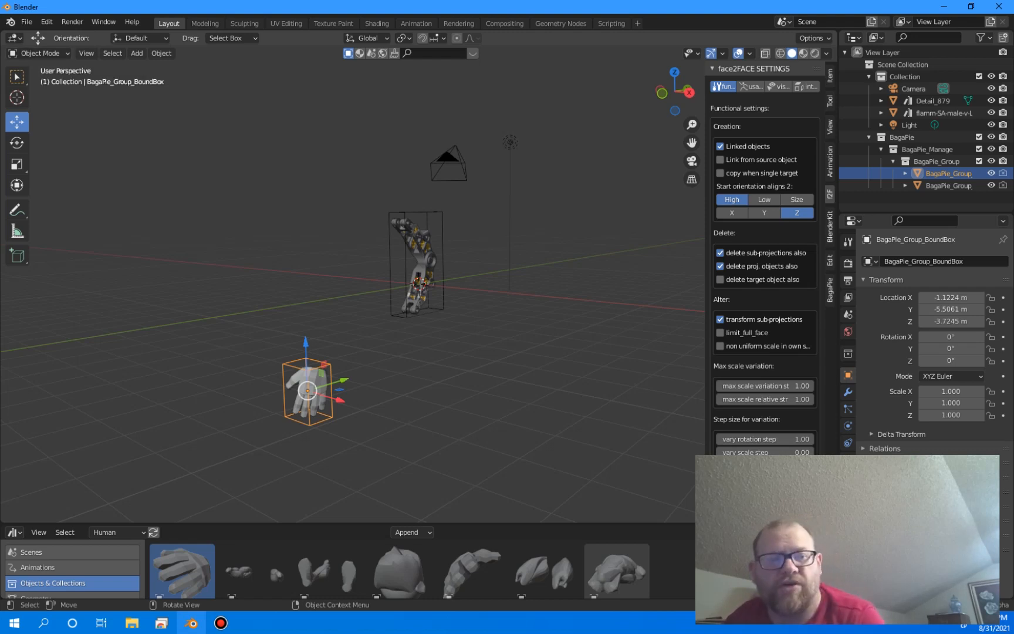
Step: Select the top face of the hand group's bounding box in Edit Mode, and return to Object Mode
key("Tab")
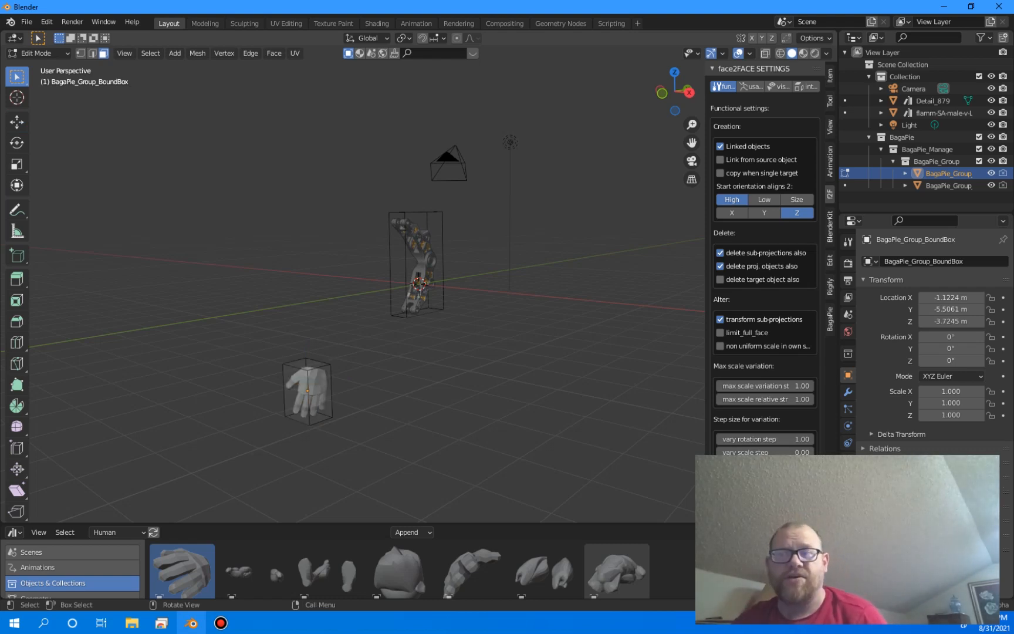
left_click(306, 364)
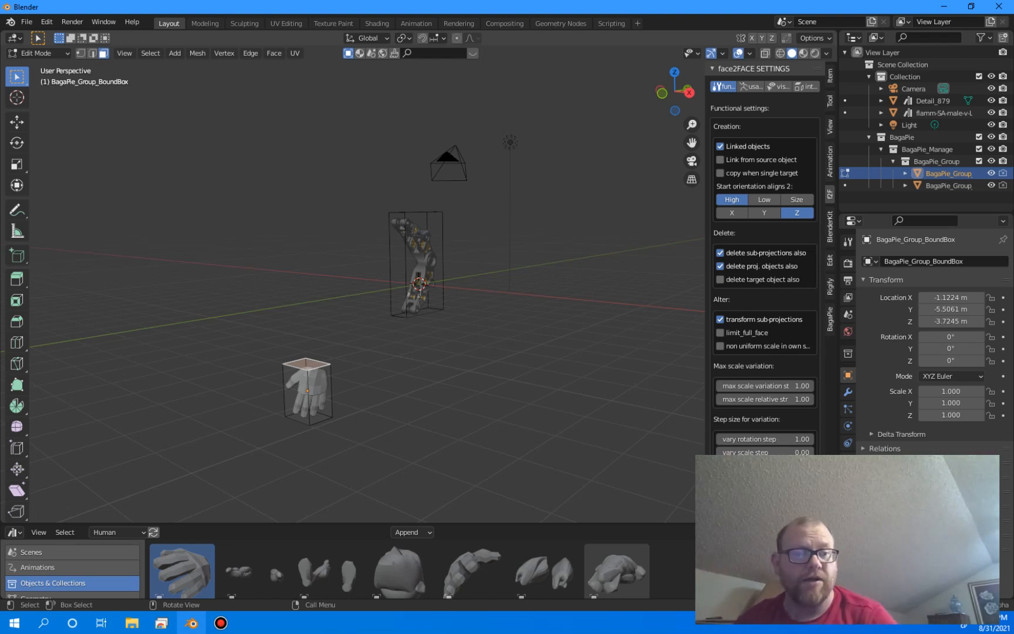
key("Tab")
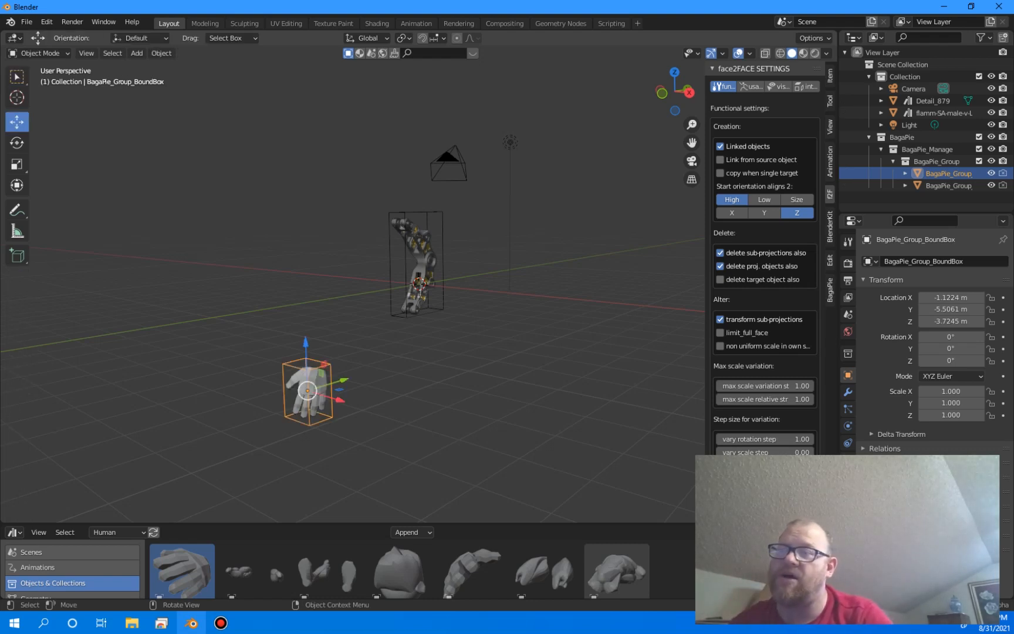
Step: Select only the bottom face of the arm group's bounding box in Edit Mode, and return to Object Mode
left_click(428, 258)
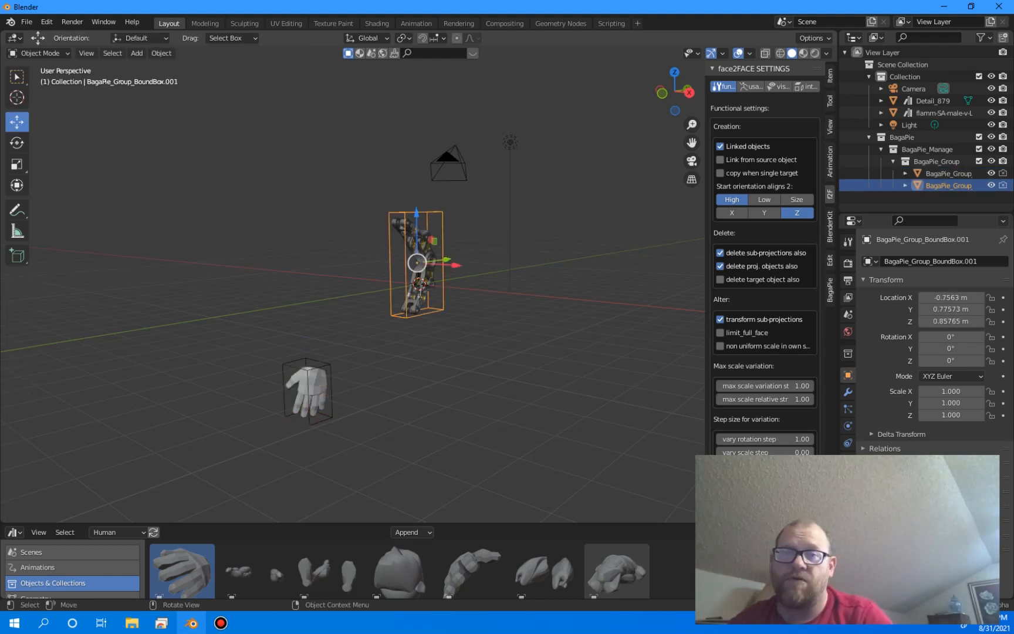
key("Tab")
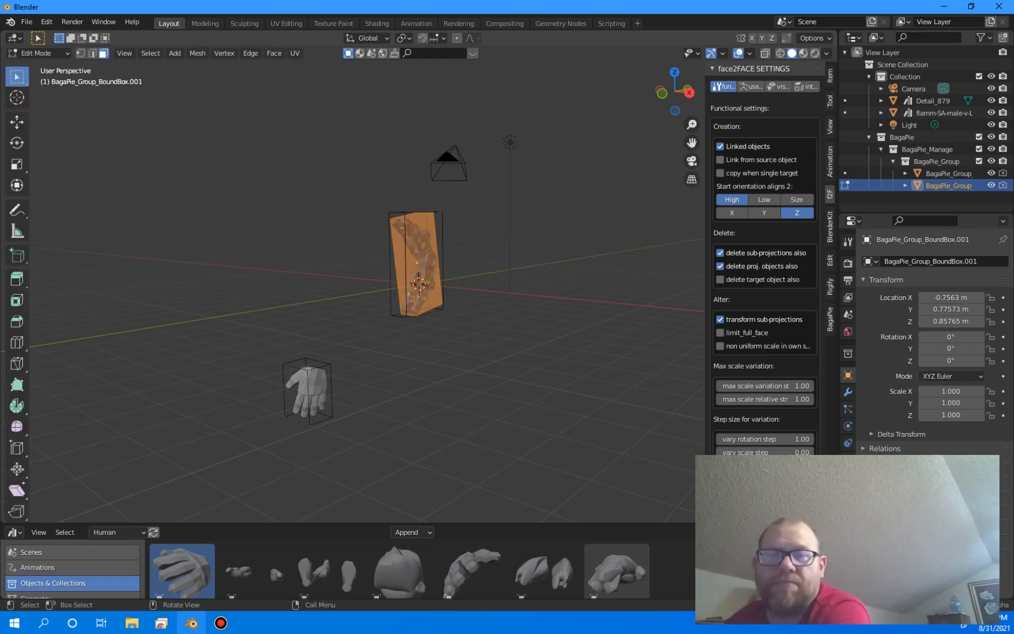
middle_click_drag(499, 329, 471, 290)
left_click(471, 291)
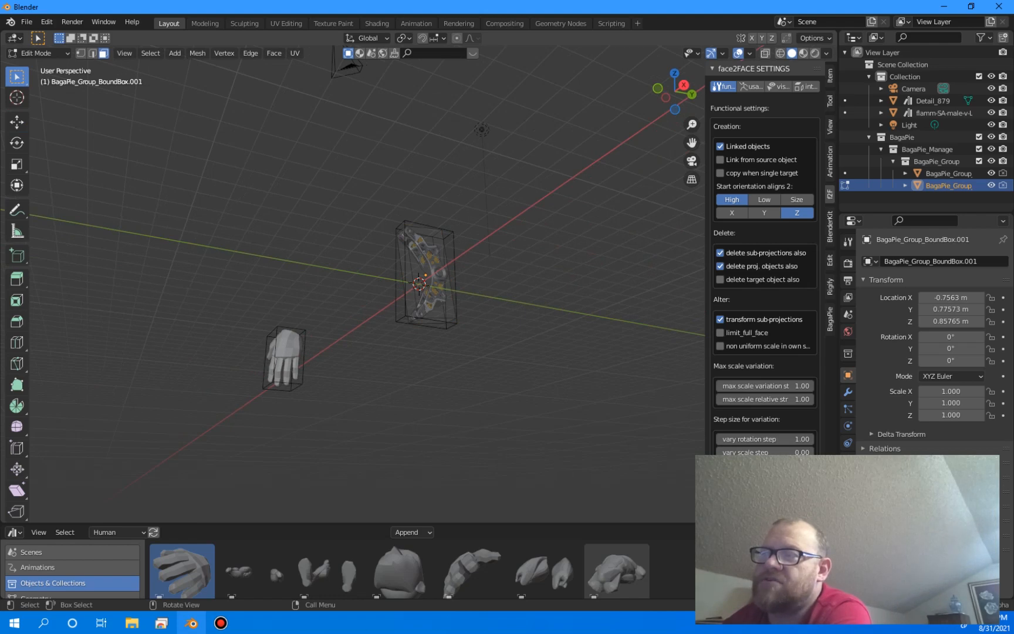
left_click(433, 321)
middle_click_drag(433, 322, 424, 369)
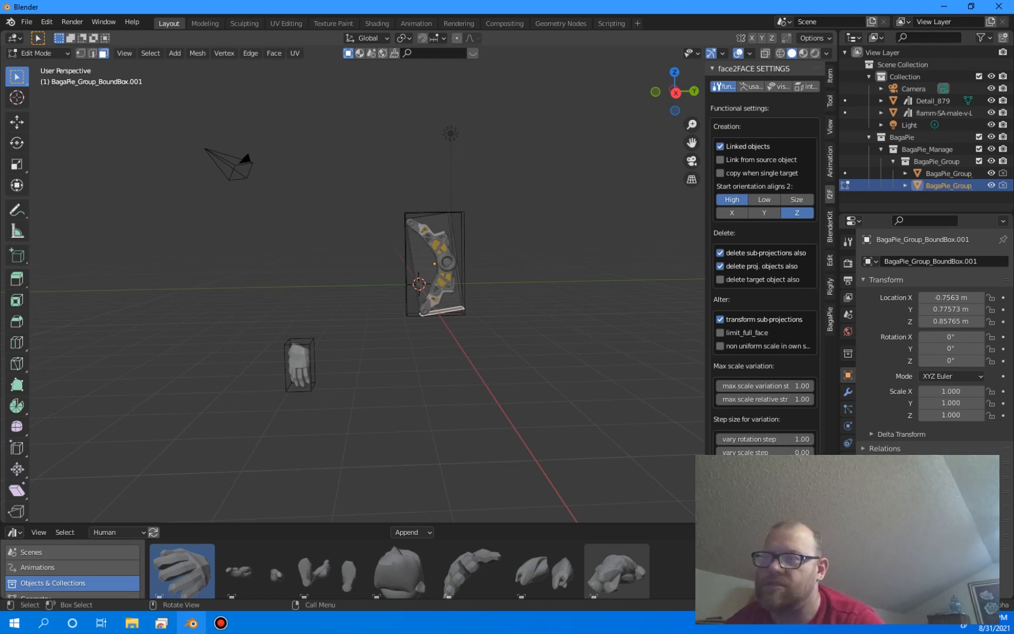
key("Tab")
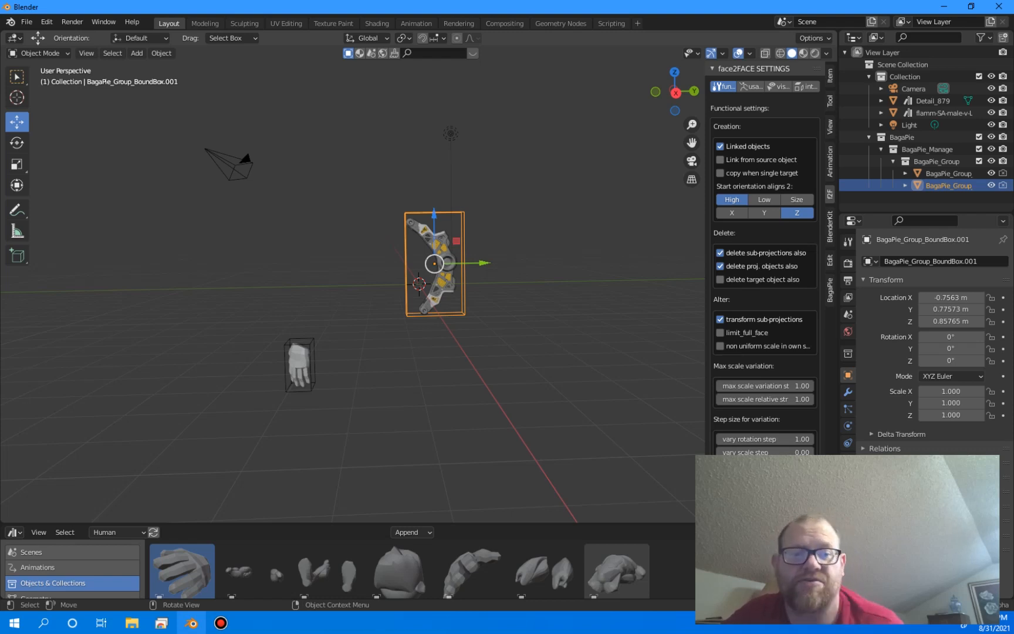
Step: Activate face2FACE with the arm's bounding box selected and add the hand's bounding box to the selection as the active object
key("shift+f")
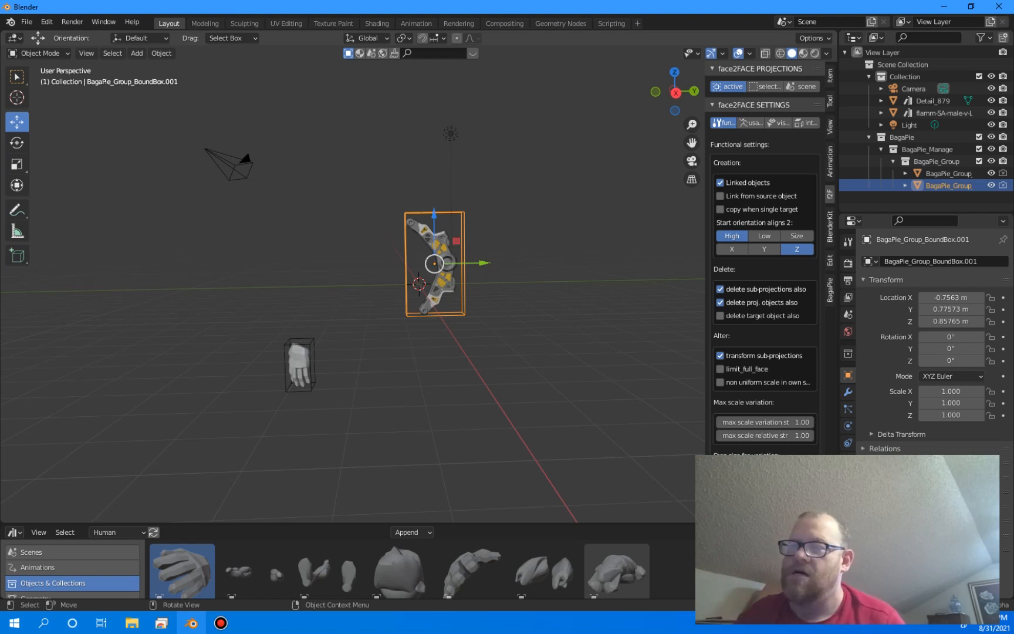
left_click(299, 364, "shift")
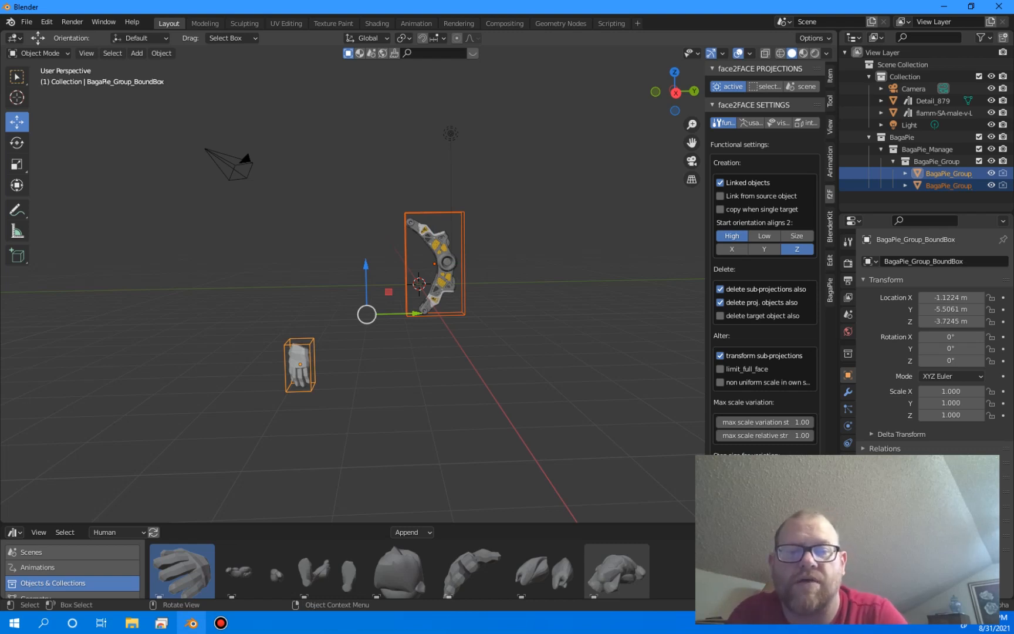
key("f")
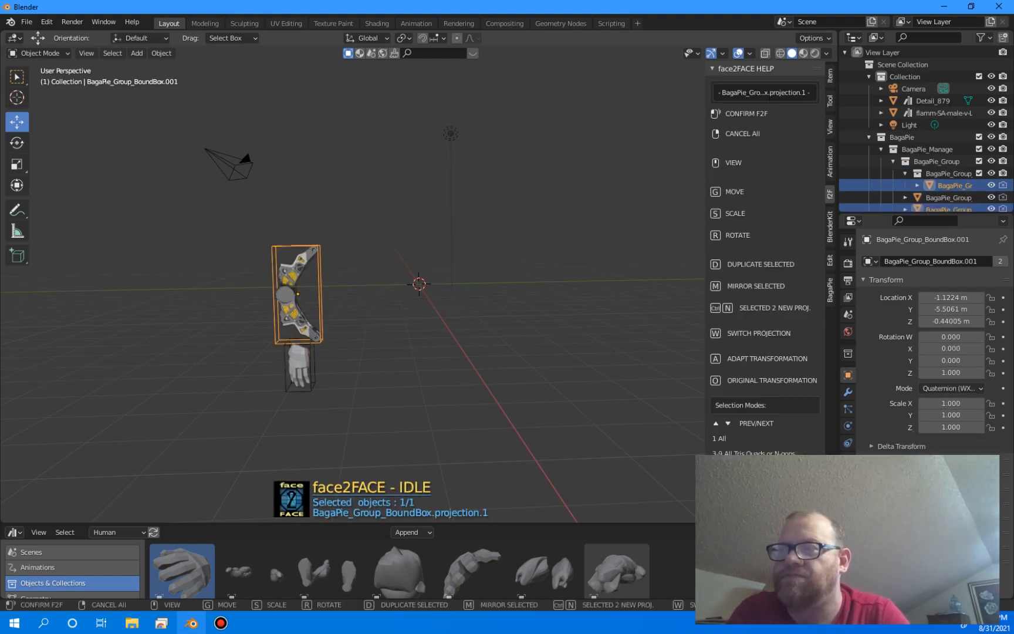
scroll(352, 294, "down", 1)
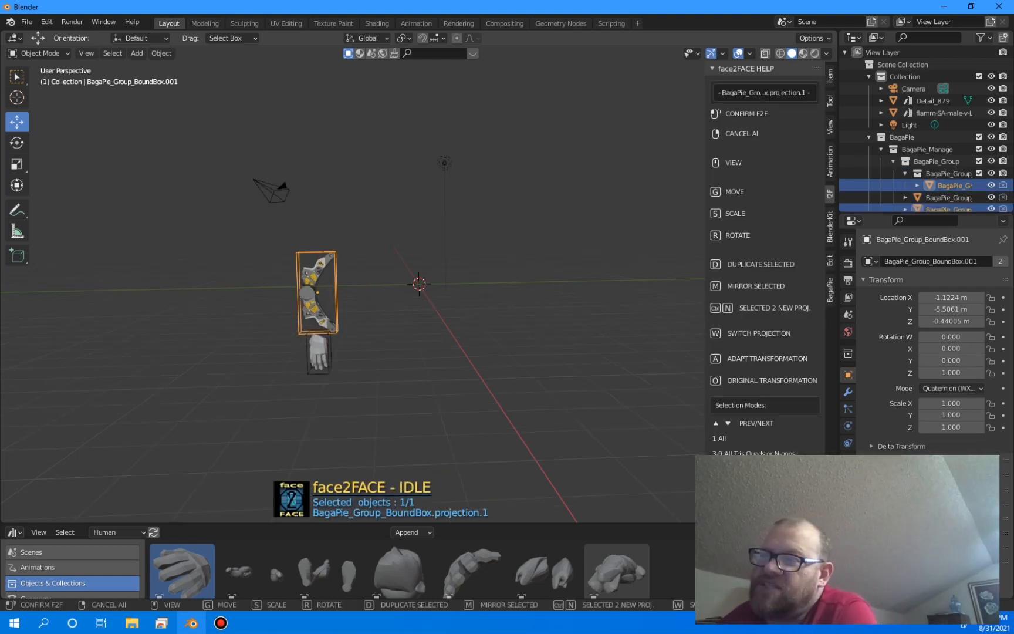
scroll(352, 294, "up", 2)
mouse_move(352, 294)
middle_mouse_down()
mouse_move(352, 276)
mouse_move(385, 274)
mouse_move(335, 278)
mouse_move(408, 286)
mouse_move(367, 285)
middle_mouse_up()
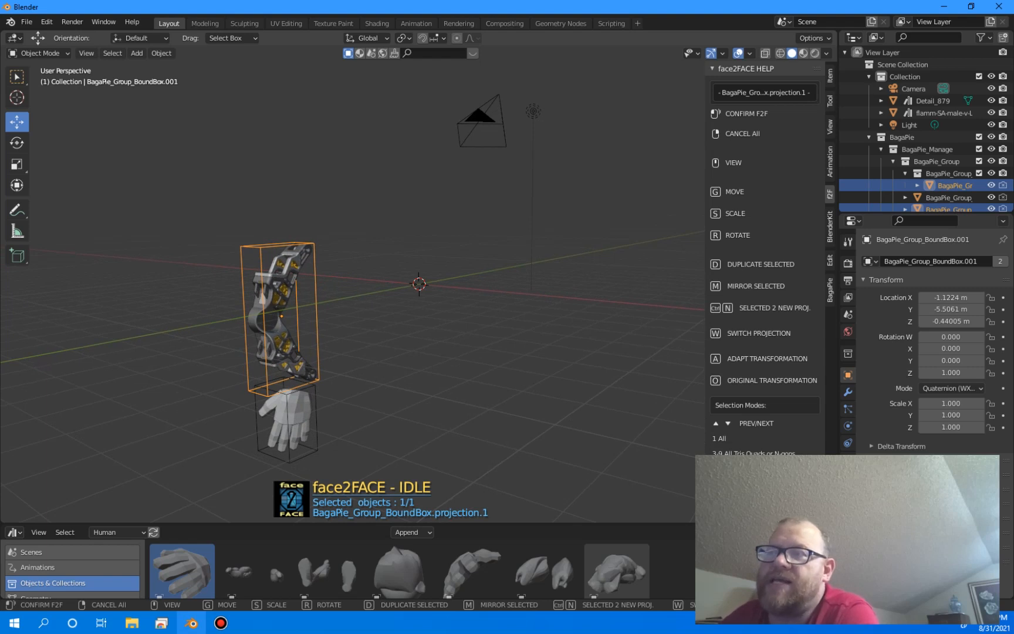
key("Escape")
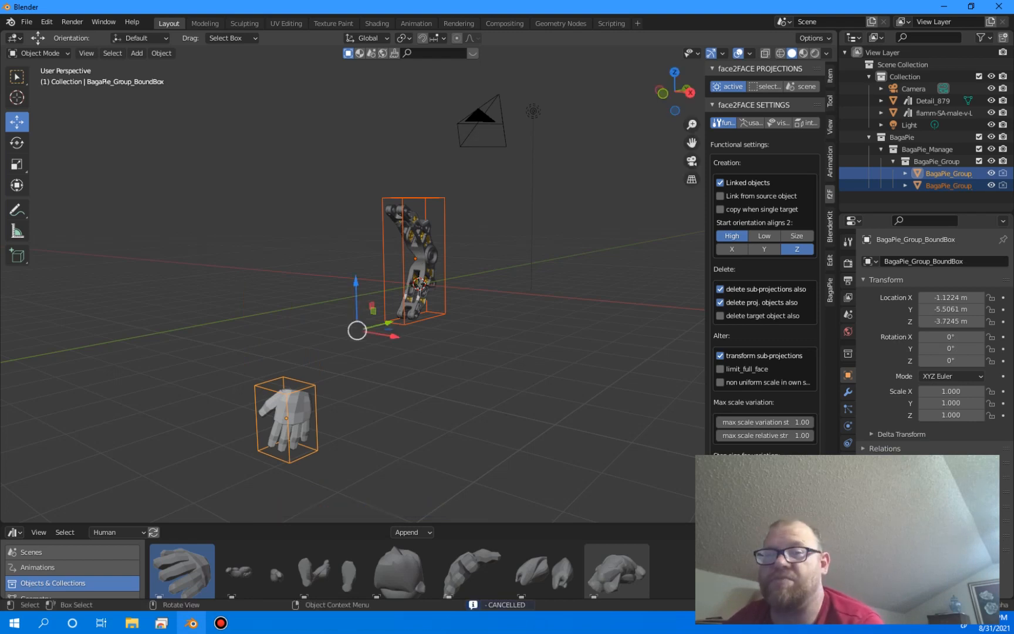
Step: Project the arm's box onto the top face of the hand's box with face2FACE and rotate it to about W 0.957, Z -0.290
key("ctrl+f")
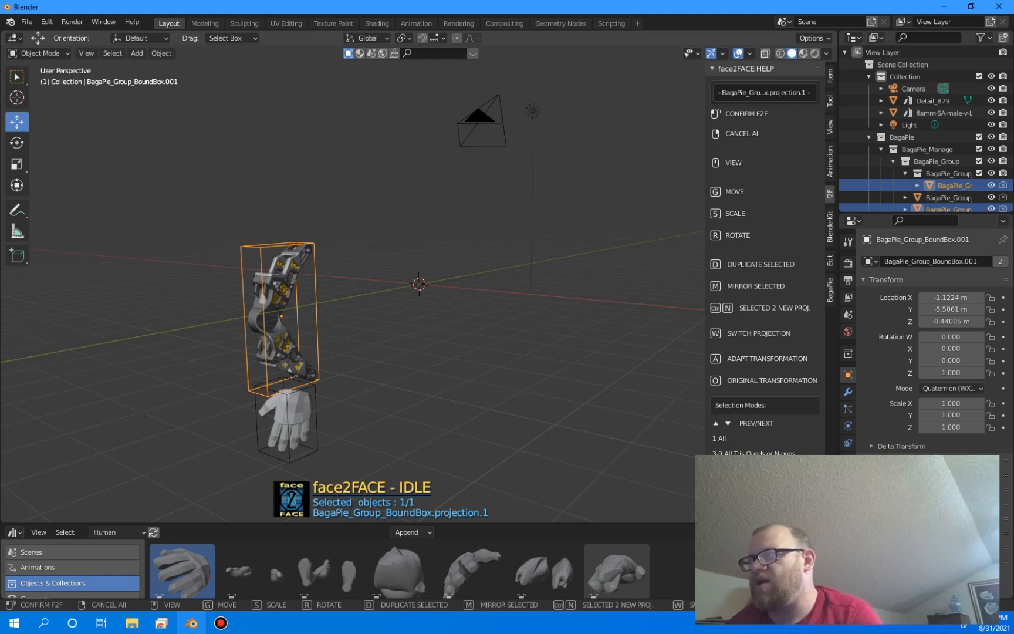
key("r")
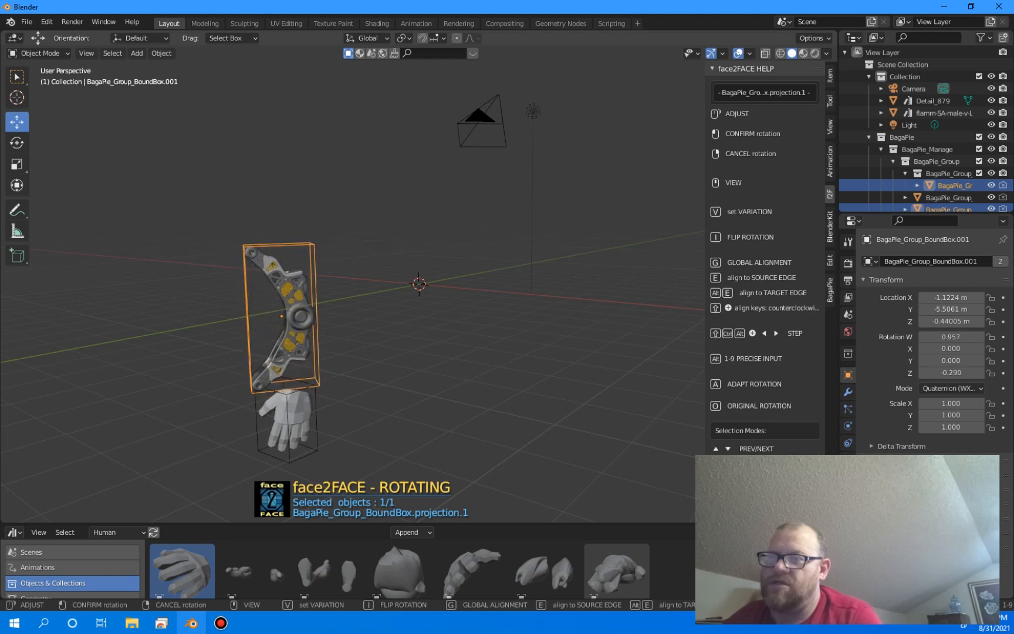
left_click(282, 316)
Step: Mirror the projected arm on the X axis, move it to about X -0.20 m, Y -4.90 m, and apply the projection
key("m")
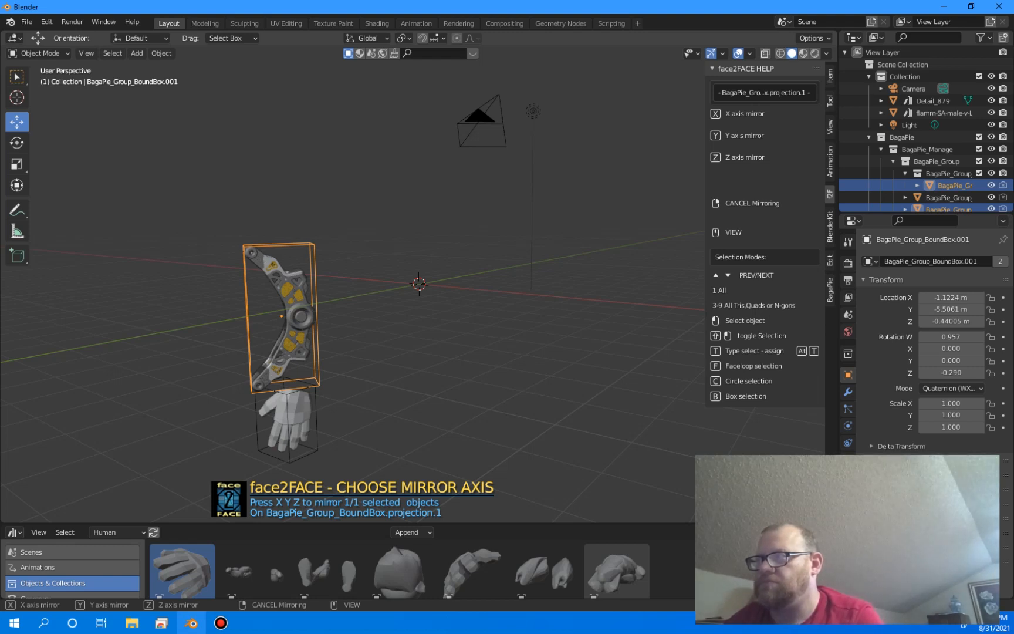
key("x")
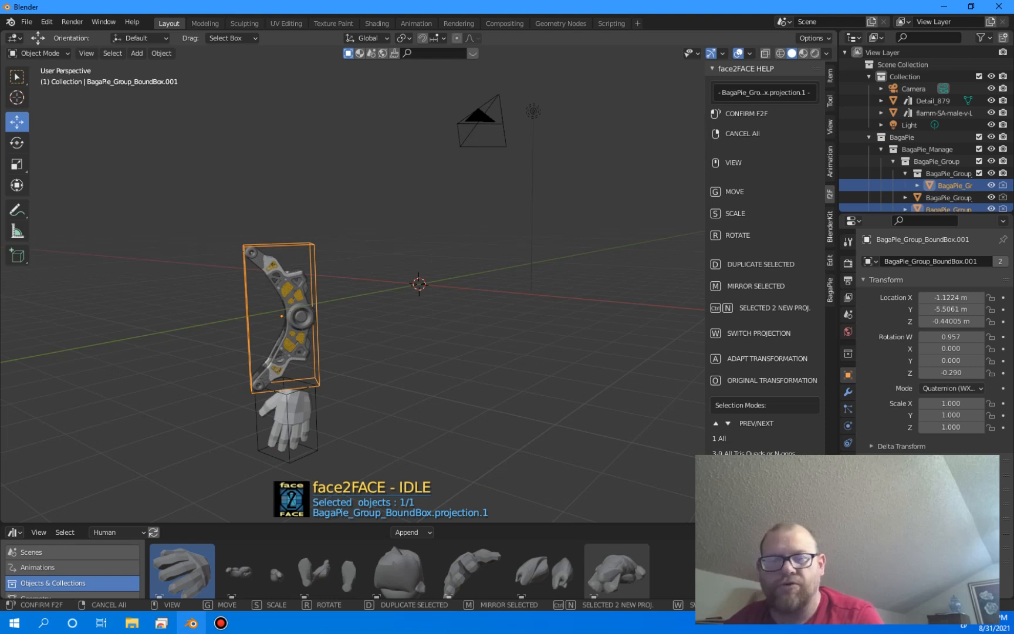
key("g")
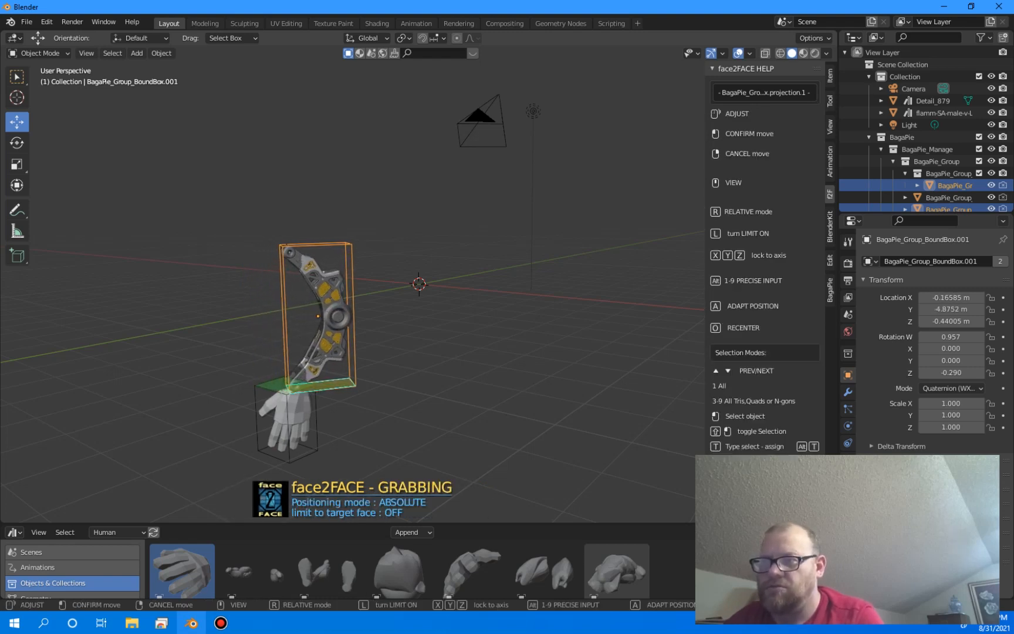
left_click(320, 385)
mouse_move(321, 385)
middle_mouse_down()
mouse_move(373, 407)
mouse_move(385, 398)
mouse_move(369, 363)
mouse_move(316, 347)
mouse_move(339, 391)
mouse_move(355, 392)
mouse_move(329, 389)
middle_mouse_up()
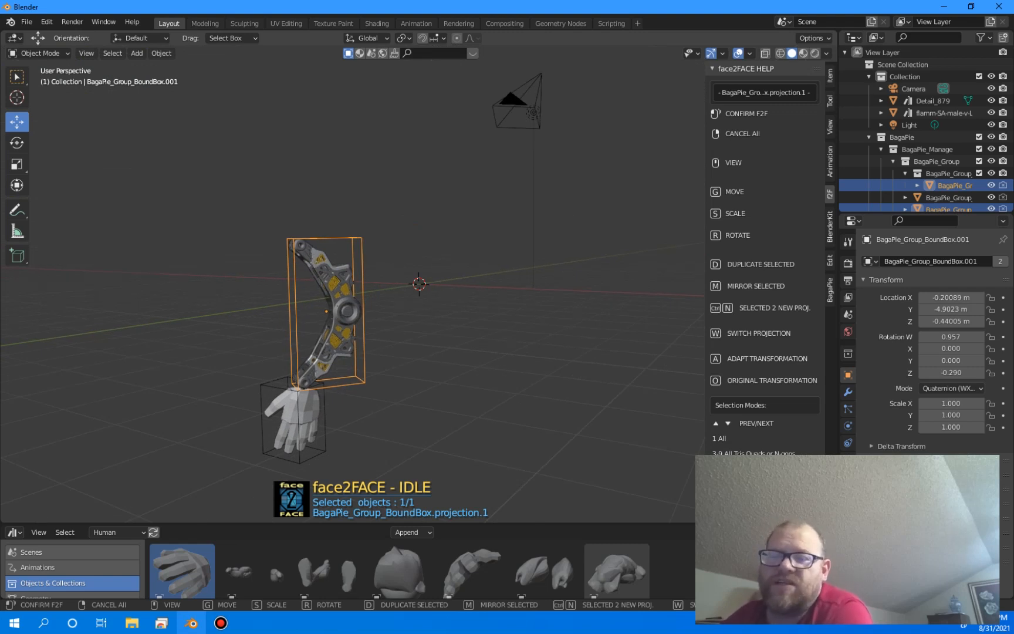
left_click(329, 389)
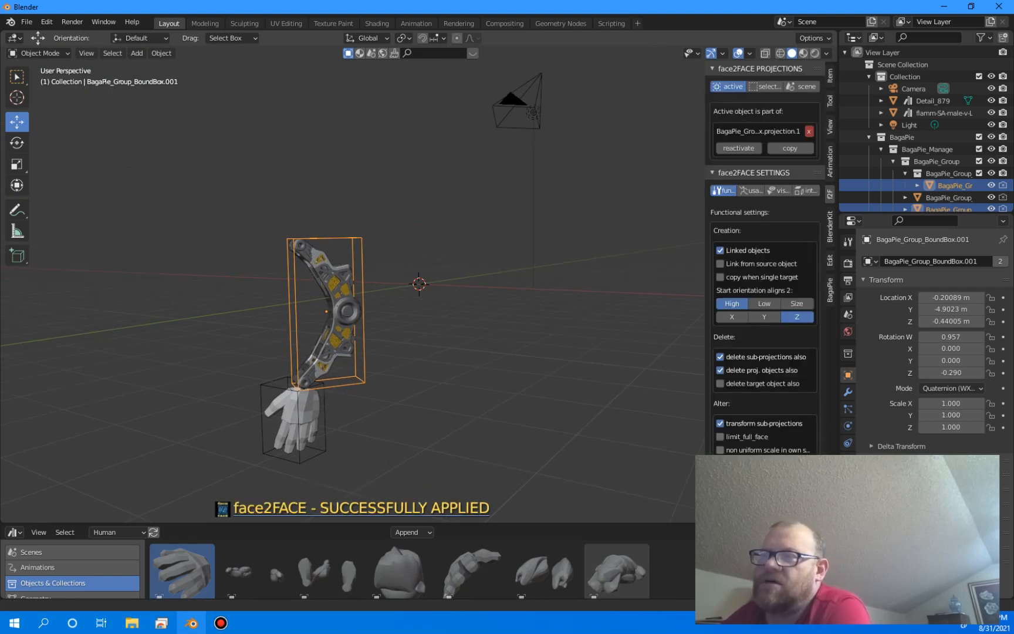
left_click(387, 385)
middle_click_drag(388, 384, 395, 377)
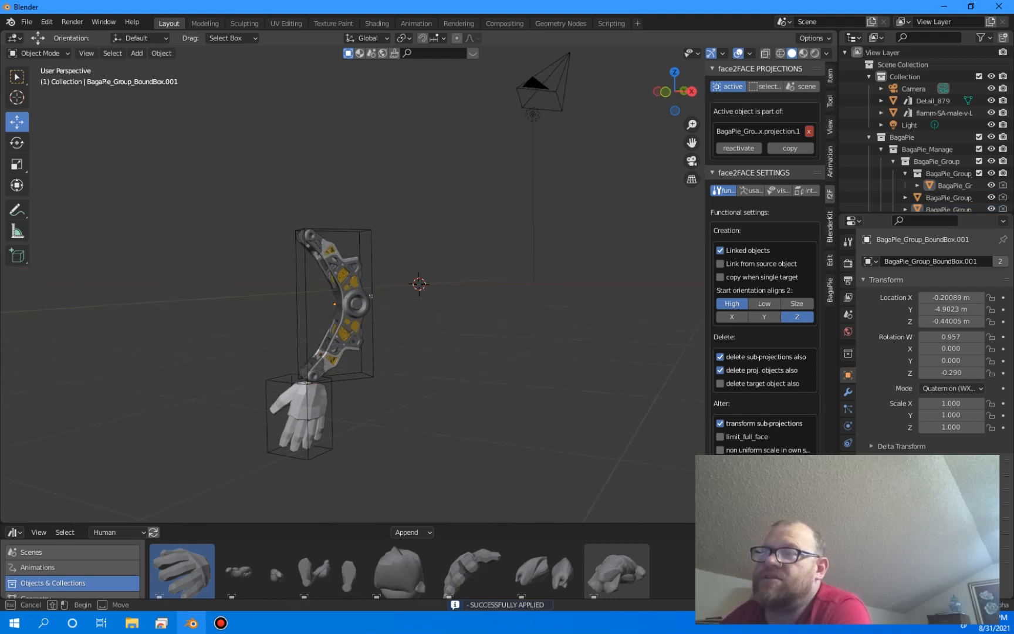
Step: Rotate the arm's bounding box around the Z axis to about W 0.984, Z -0.178, and deselect it
key("w")
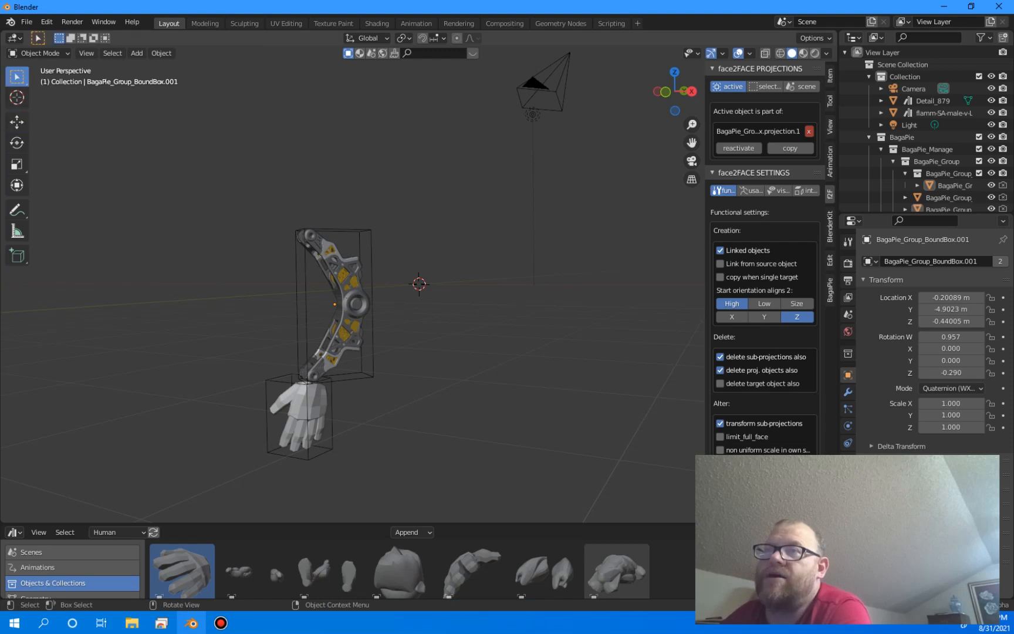
left_click(356, 304)
mouse_move(356, 304)
middle_mouse_down()
mouse_move(372, 320)
mouse_move(365, 324)
middle_mouse_up()
left_click(17, 143)
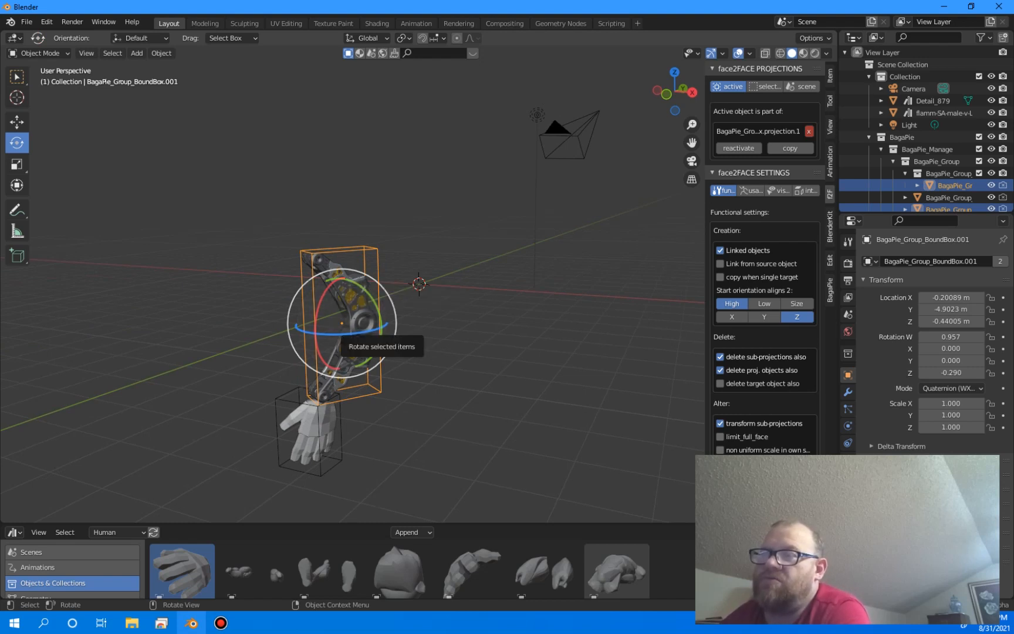
left_click_drag(385, 325, 387, 330)
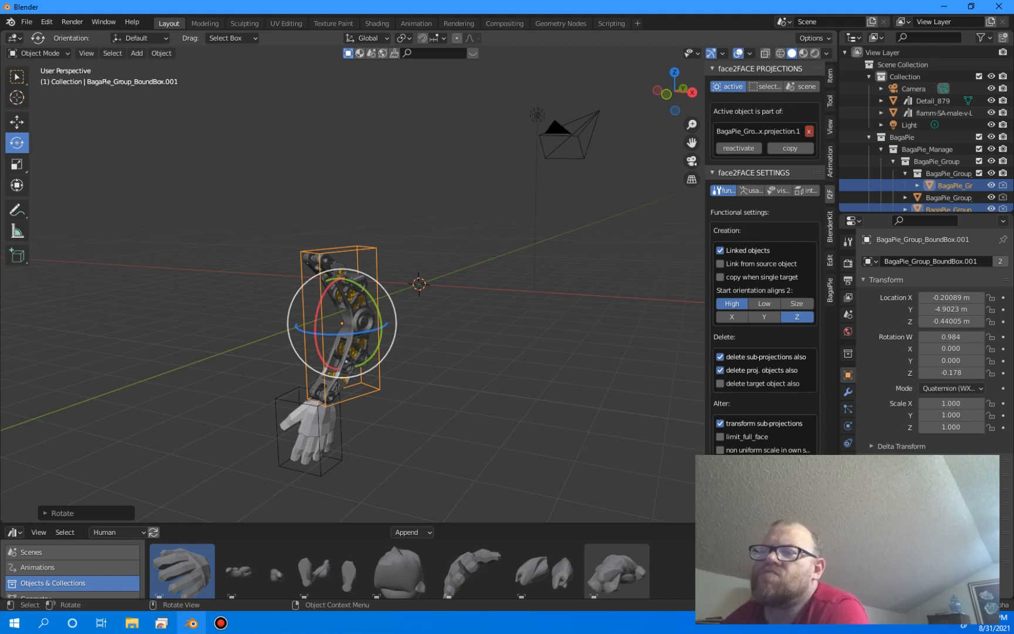
key("alt+a")
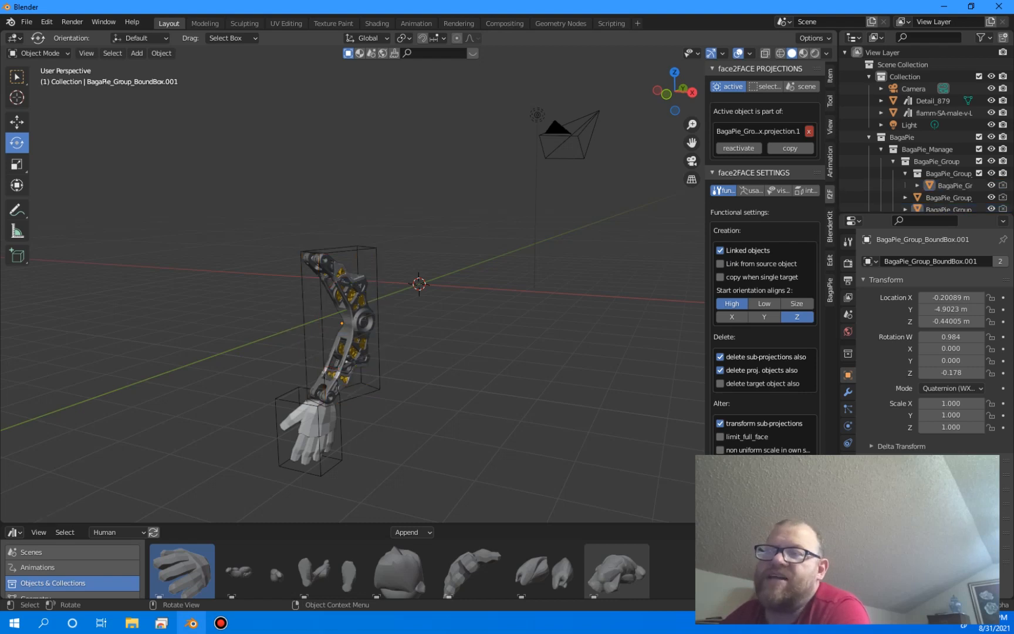
middle_click_drag(386, 330, 393, 343)
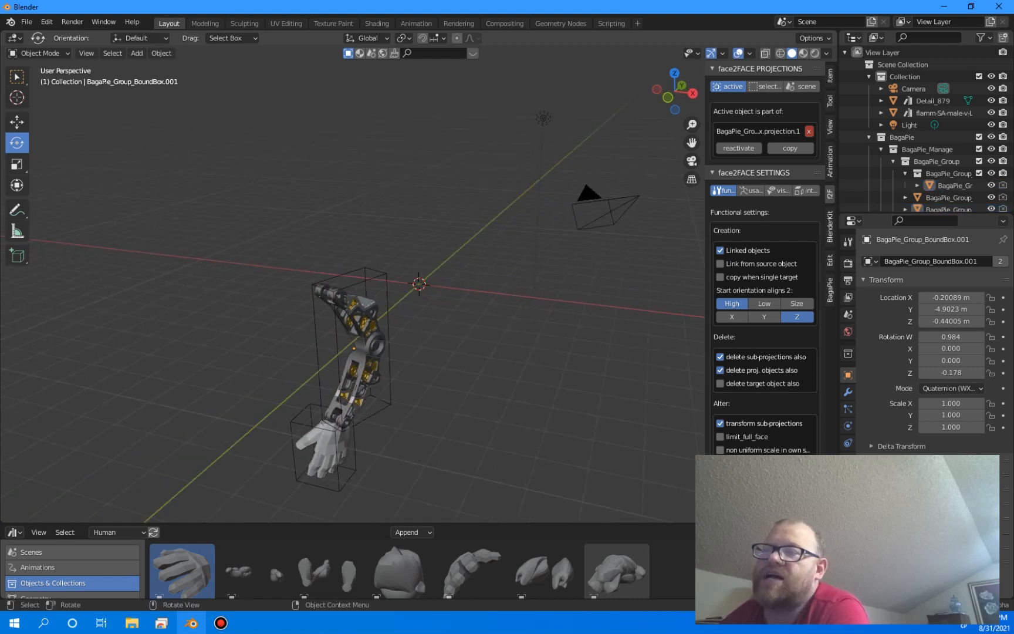
Step: Select only the top face of the arm's bounding box in Edit Mode, and return to Object Mode
left_click(389, 344)
scroll(391, 345, "down", 1)
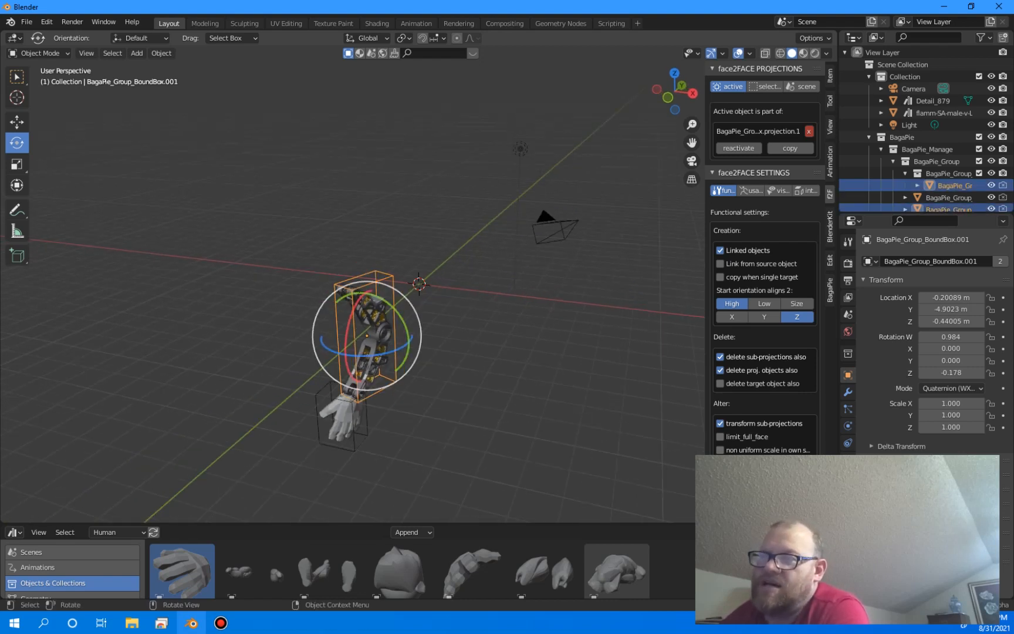
left_click(38, 53)
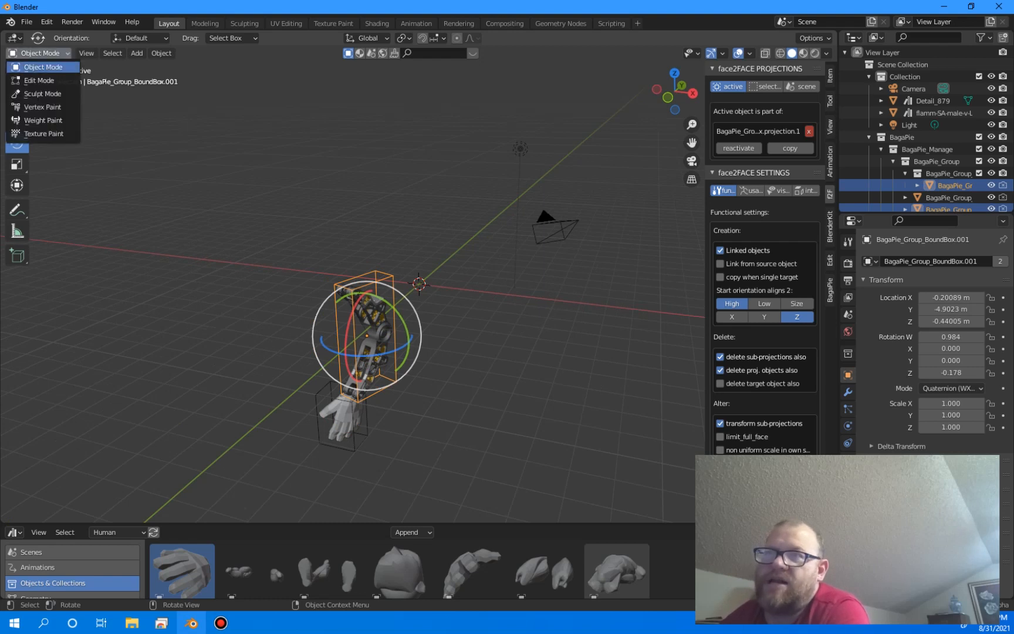
left_click(35, 81)
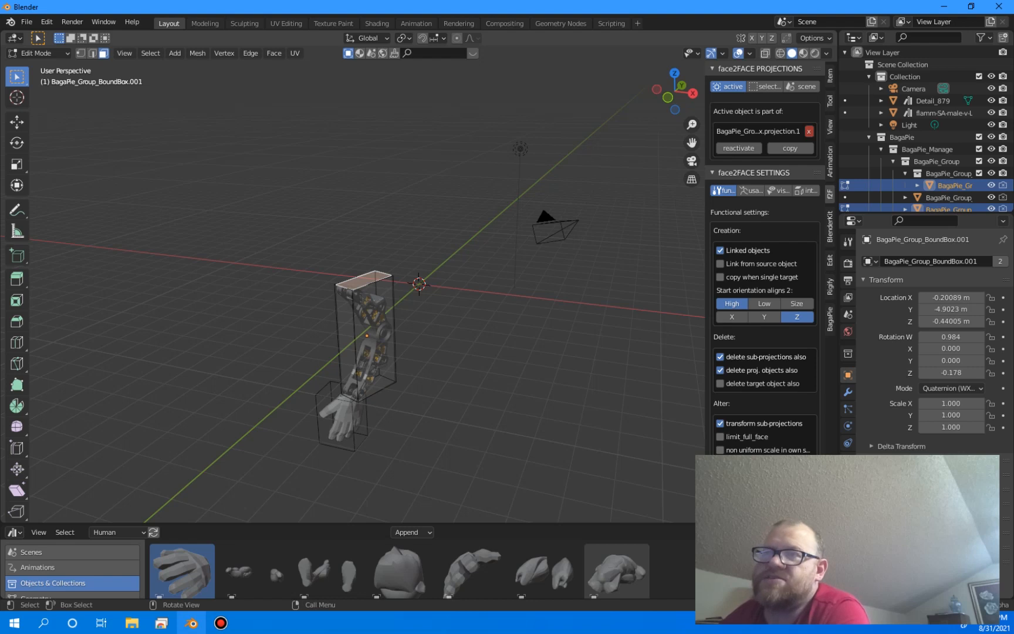
left_click(38, 53)
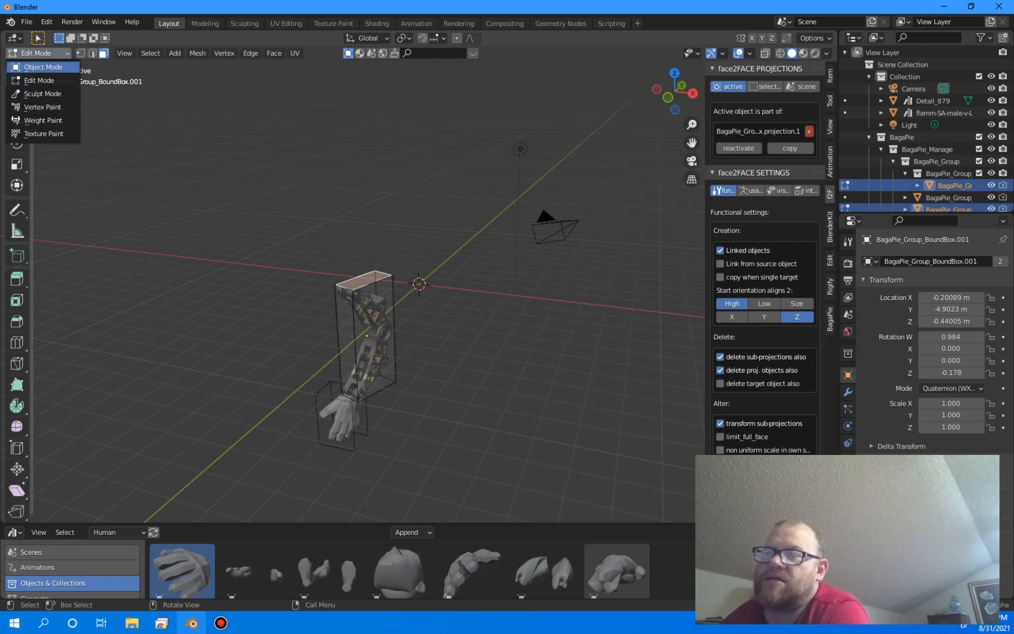
left_click(43, 67)
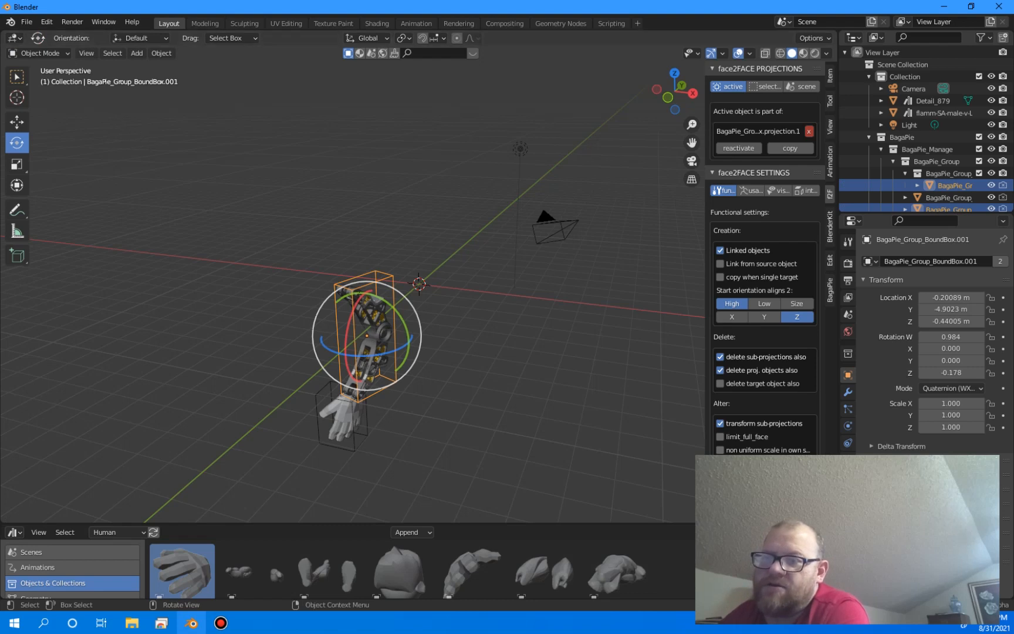
Step: Enlarge the asset browser and add Detail_854 from the Combined 1 library at about X 3.03 m, Y -0.23 m, Z -3.79 m
left_click_drag(587, 523, 587, 420)
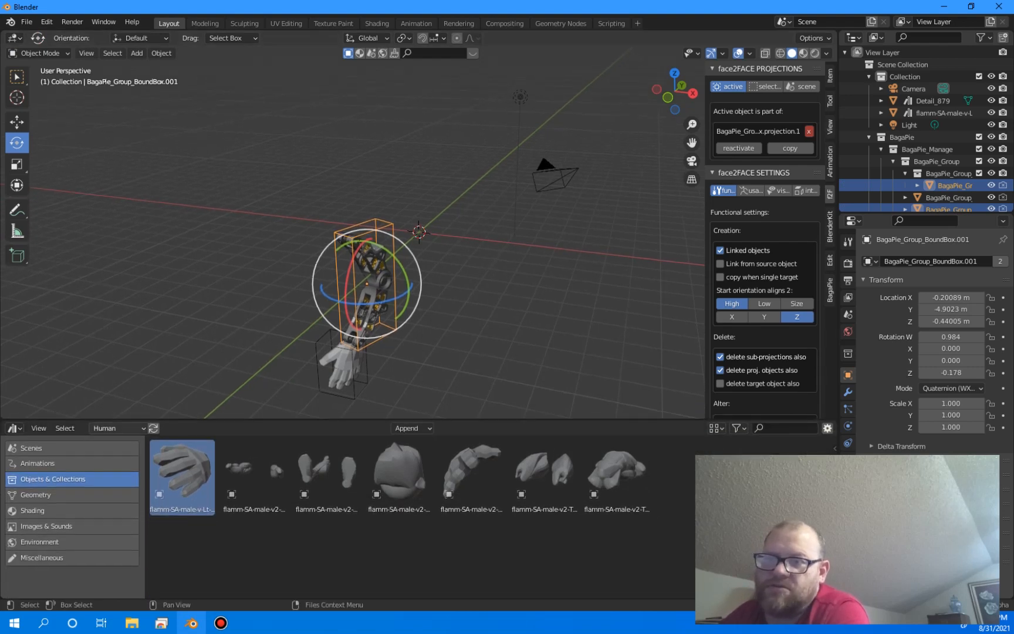
left_click(118, 428)
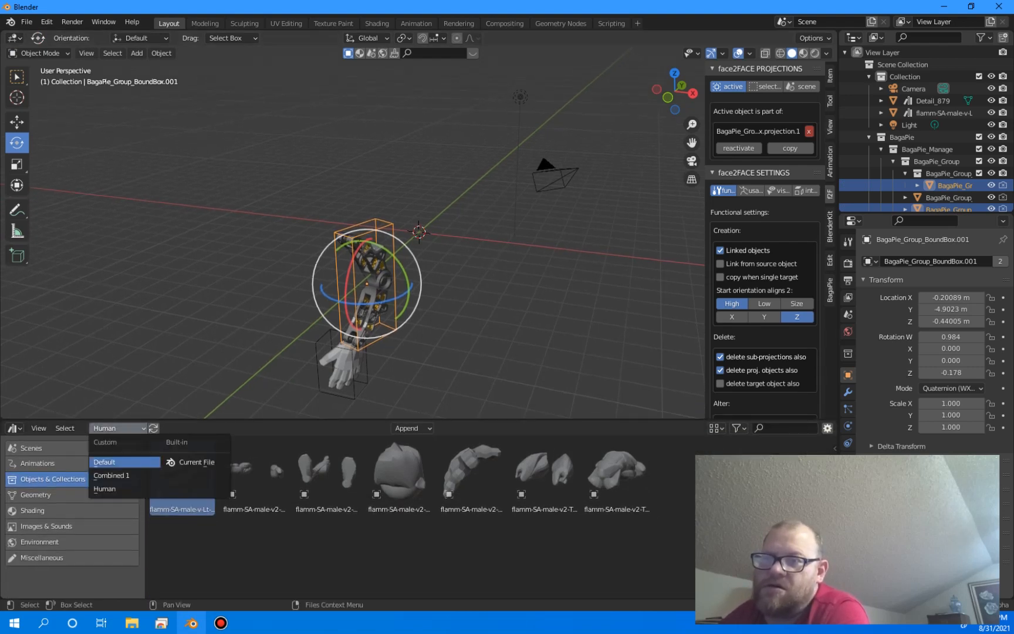
left_click(118, 475)
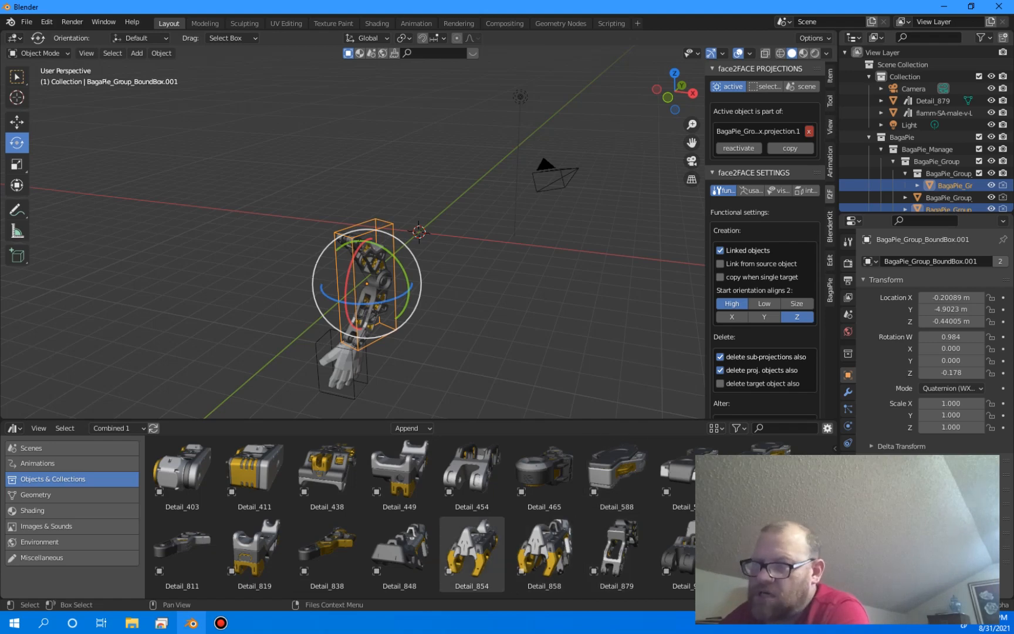
left_click_drag(471, 552, 481, 305)
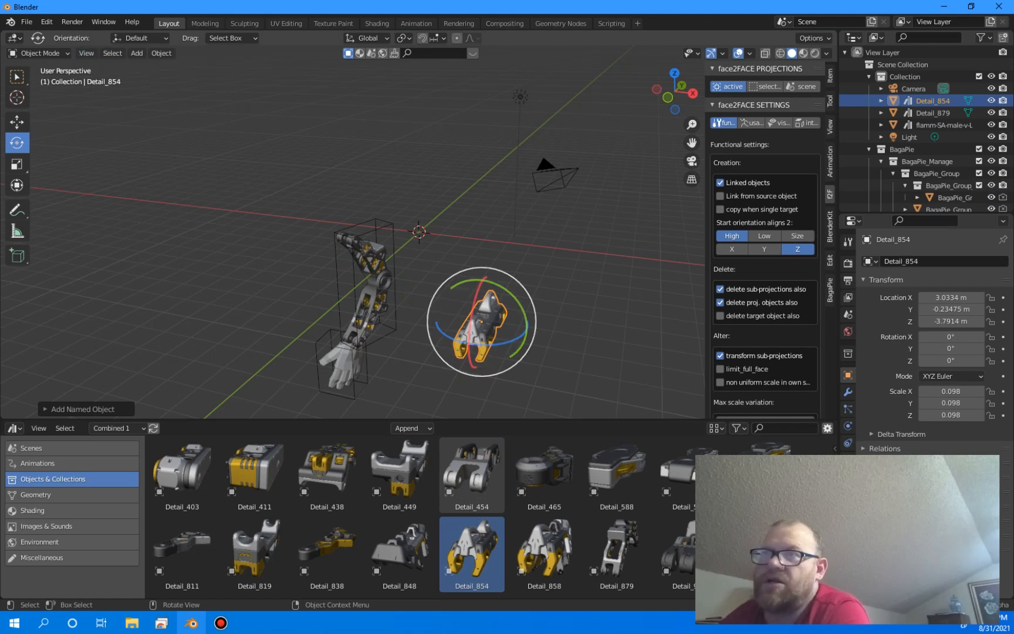
left_click(40, 53)
left_click(39, 80)
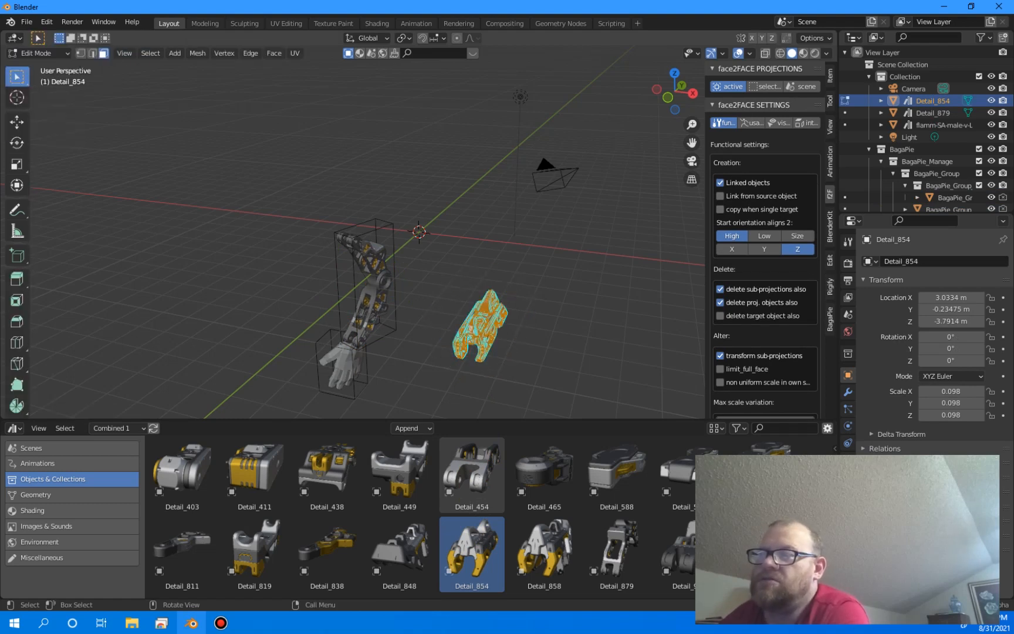
left_click(39, 53)
left_click(35, 66)
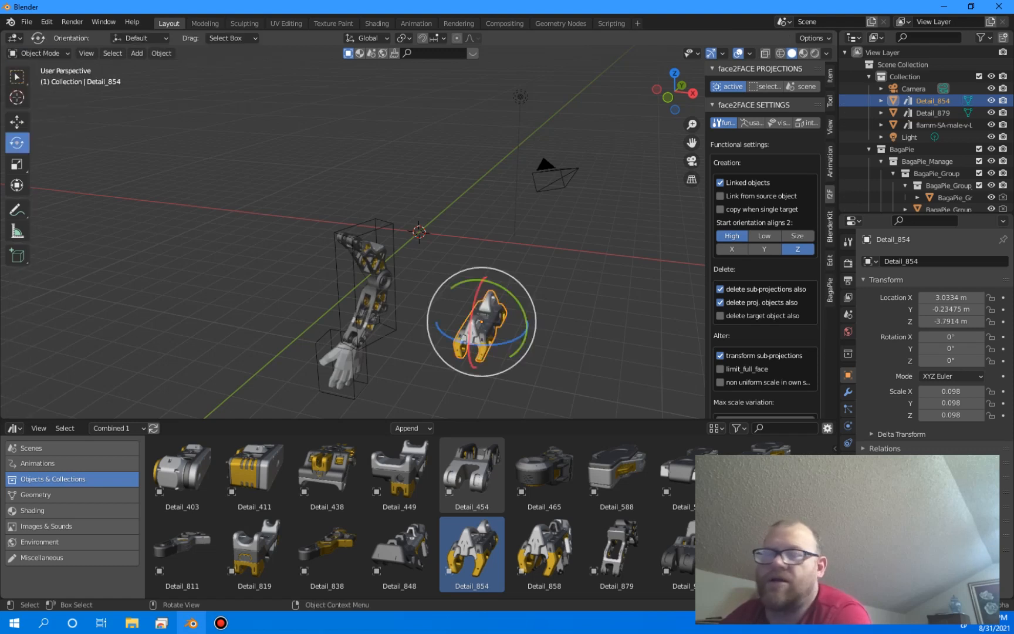
Step: Group Detail_854 with BagaPie and select only the bottom face of its bounding box in Edit Mode, ending in Object Mode
key("j")
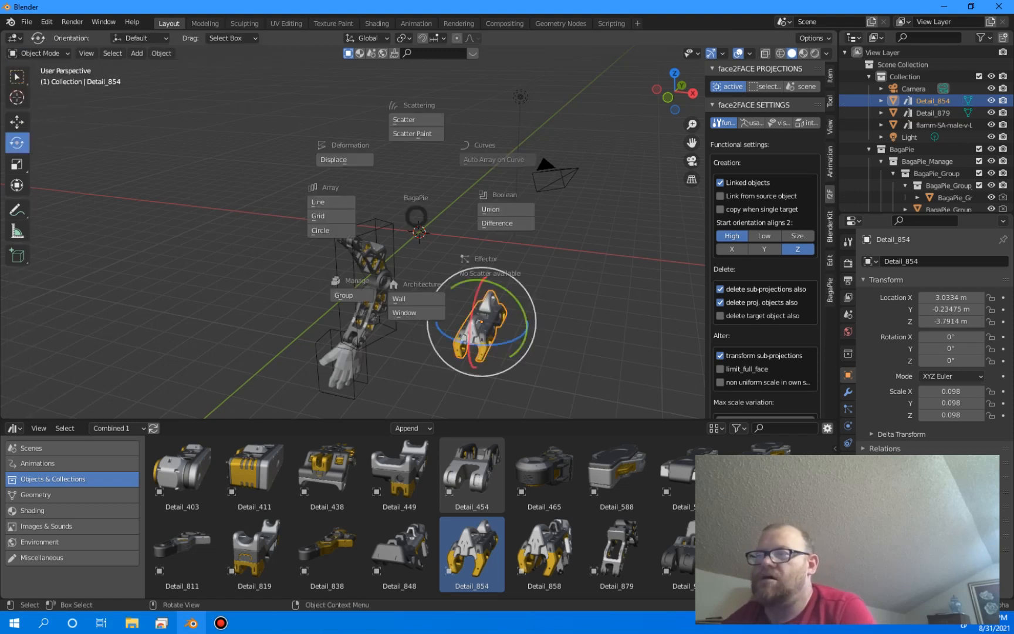
left_click(343, 295)
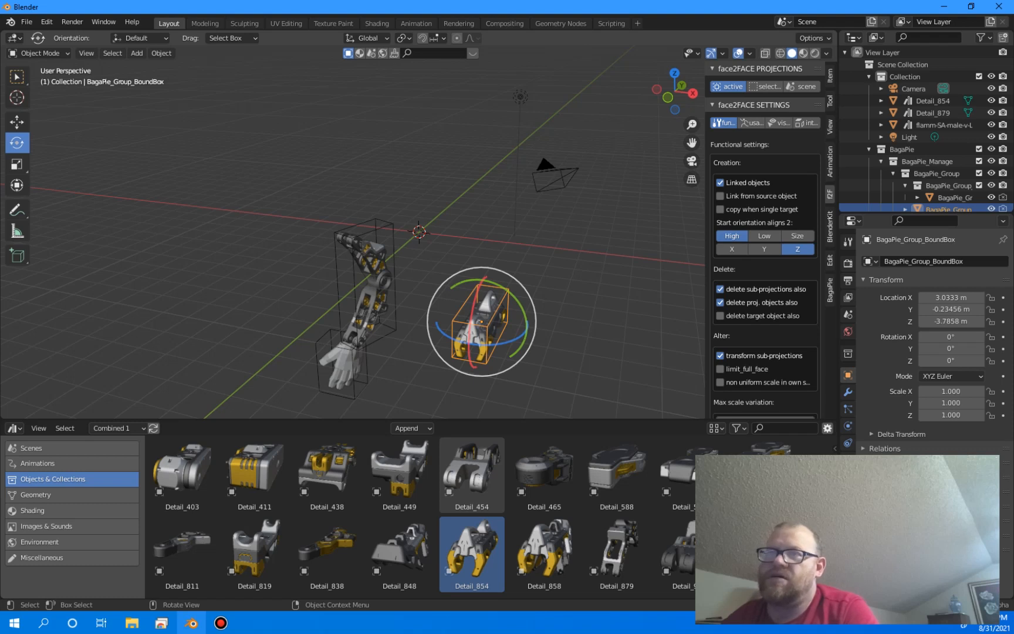
left_click(38, 53)
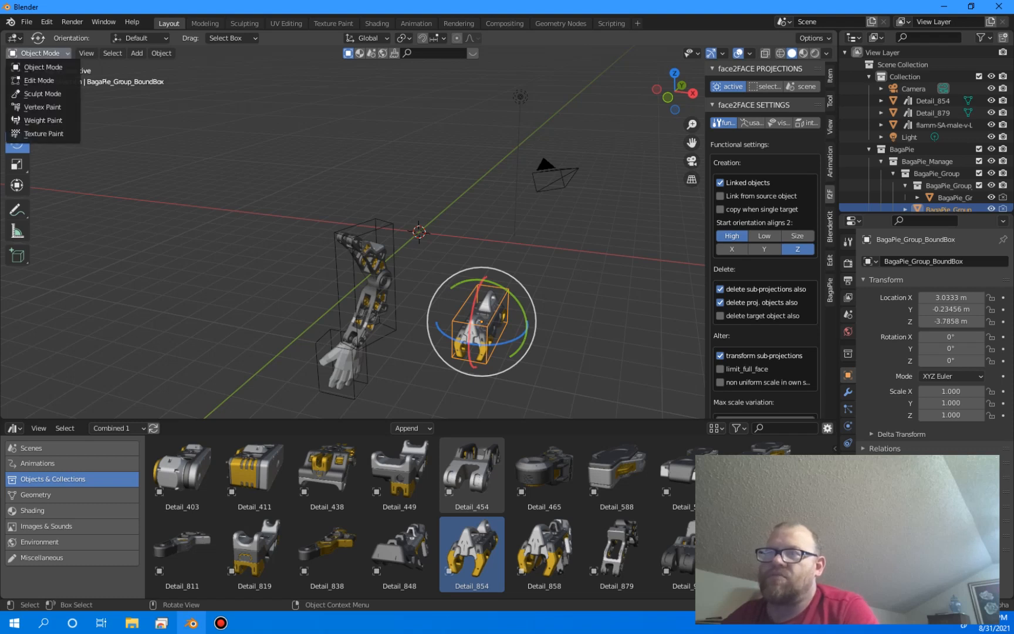
left_click(39, 81)
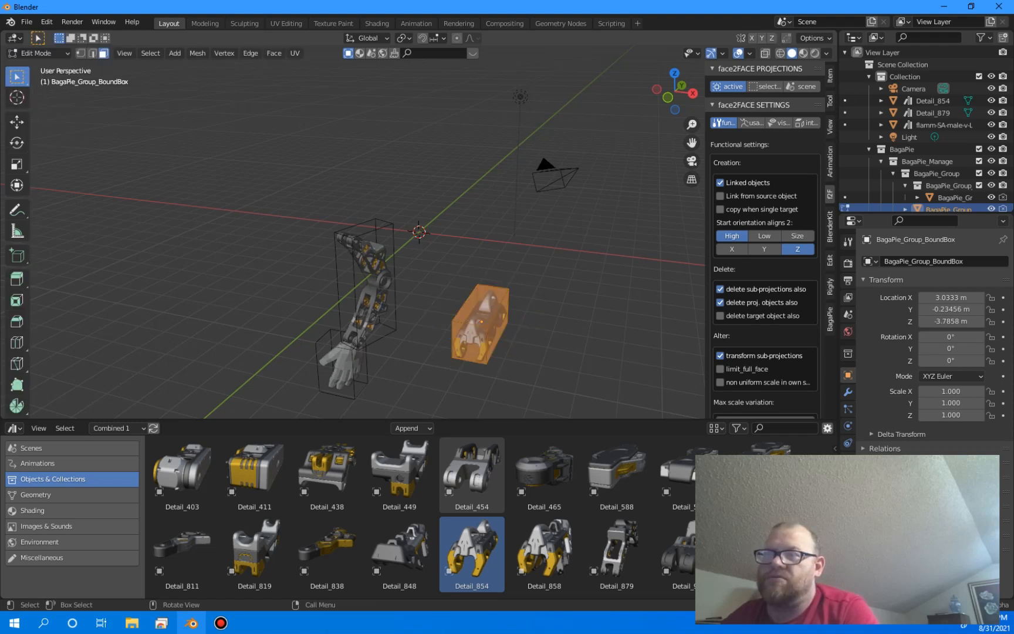
middle_click_drag(376, 293, 367, 247)
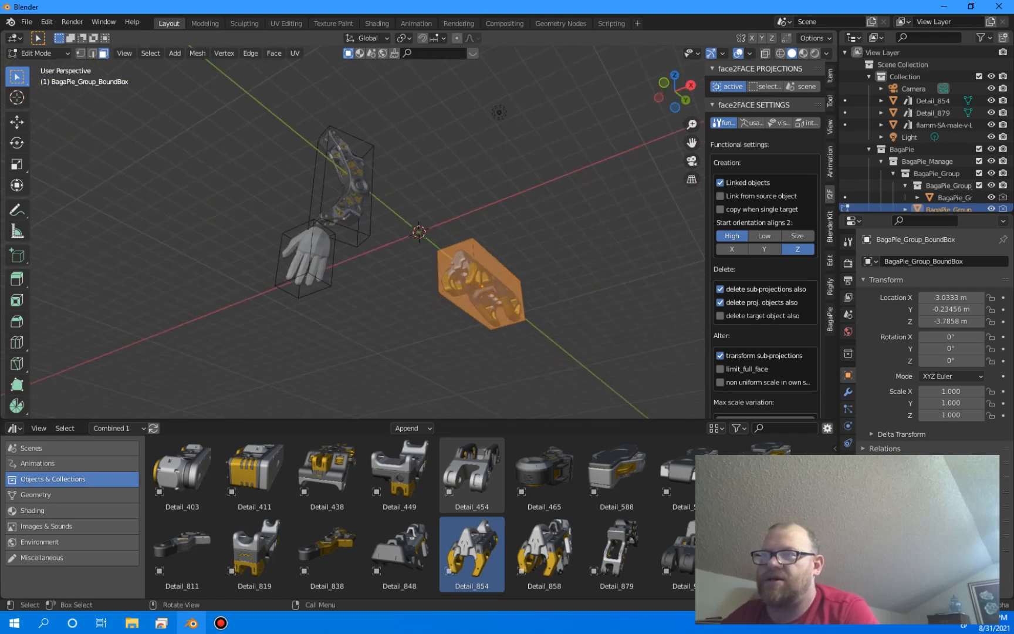
left_click(483, 307)
middle_click_drag(484, 306, 481, 374)
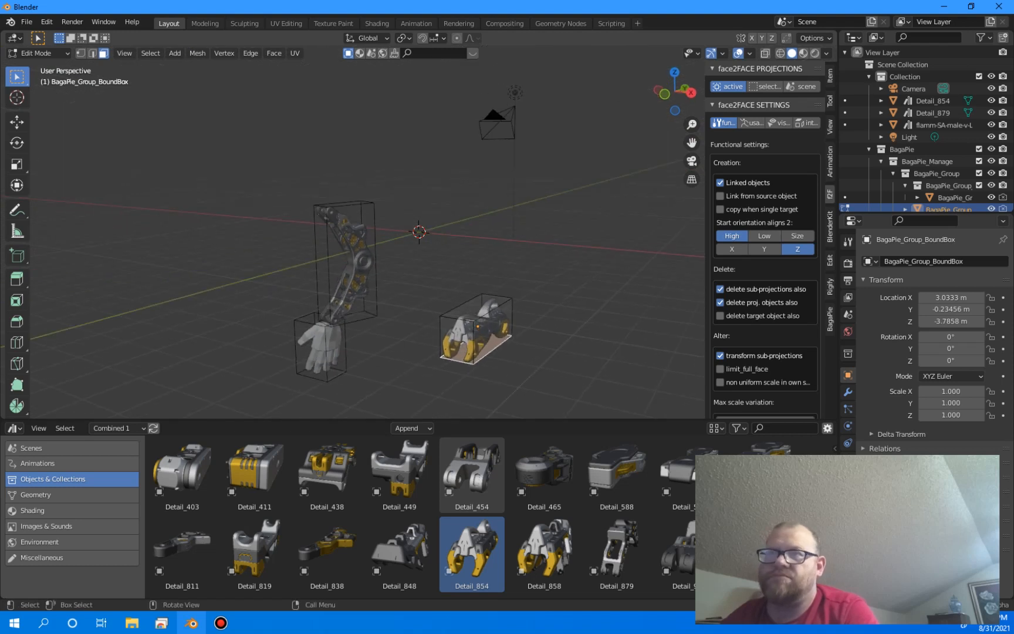
left_click(38, 53)
left_click(35, 66)
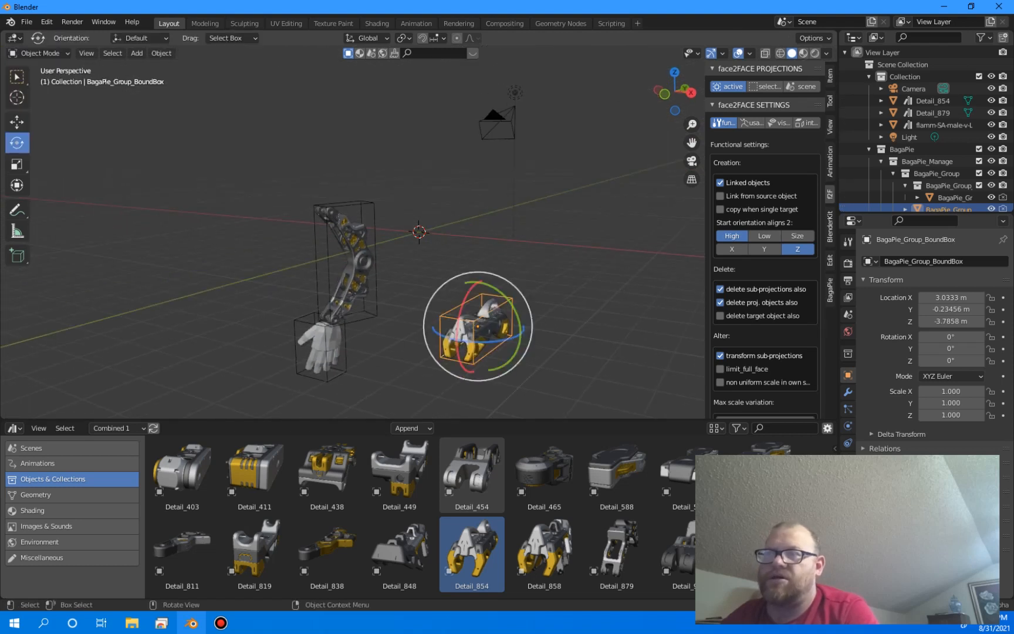
Step: Project the Detail_854 bounding box onto the top face of the arm's box with face2FACE and apply the projection
middle_click_drag(381, 282, 381, 294)
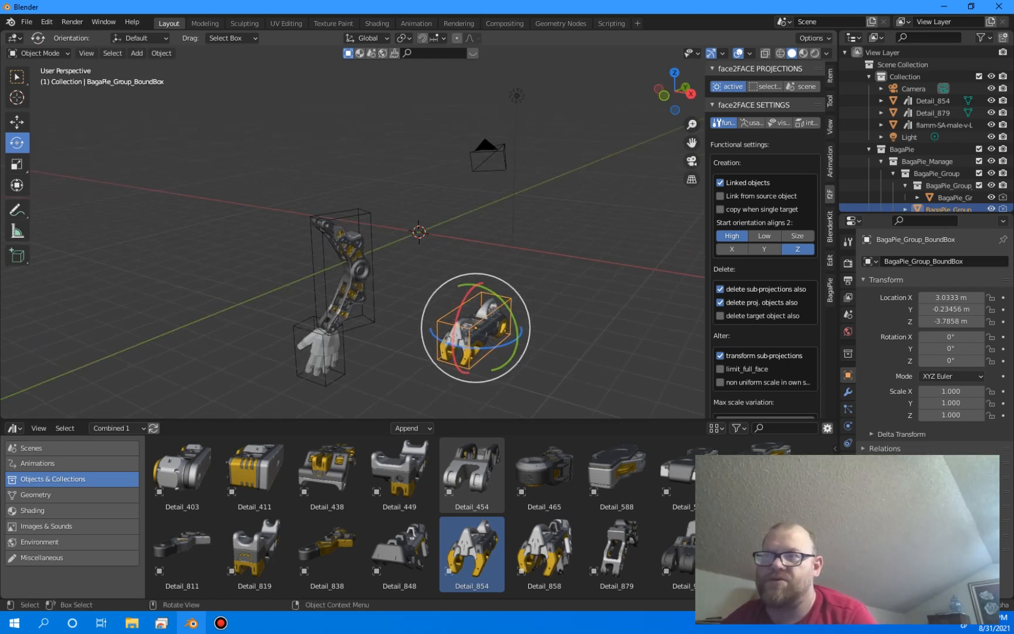
left_click(371, 276, "shift")
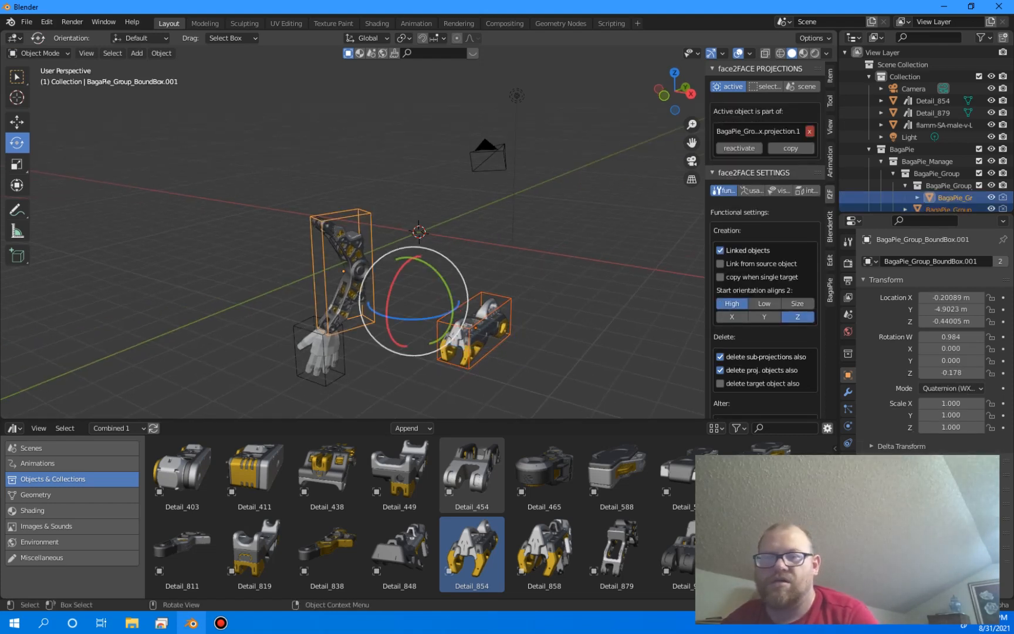
key("shift+f")
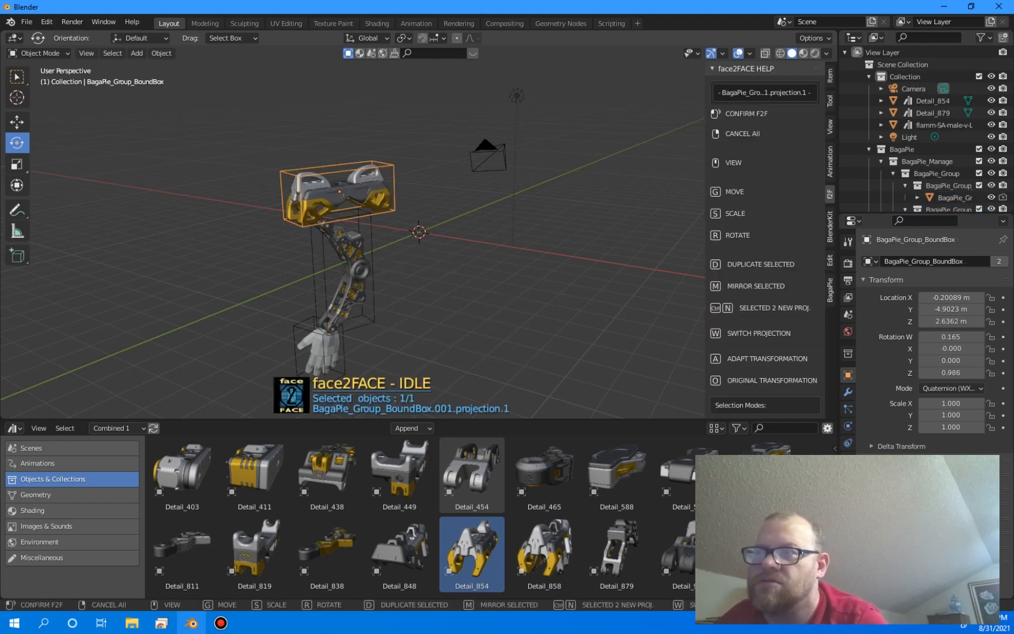
middle_click_drag(364, 264, 428, 236)
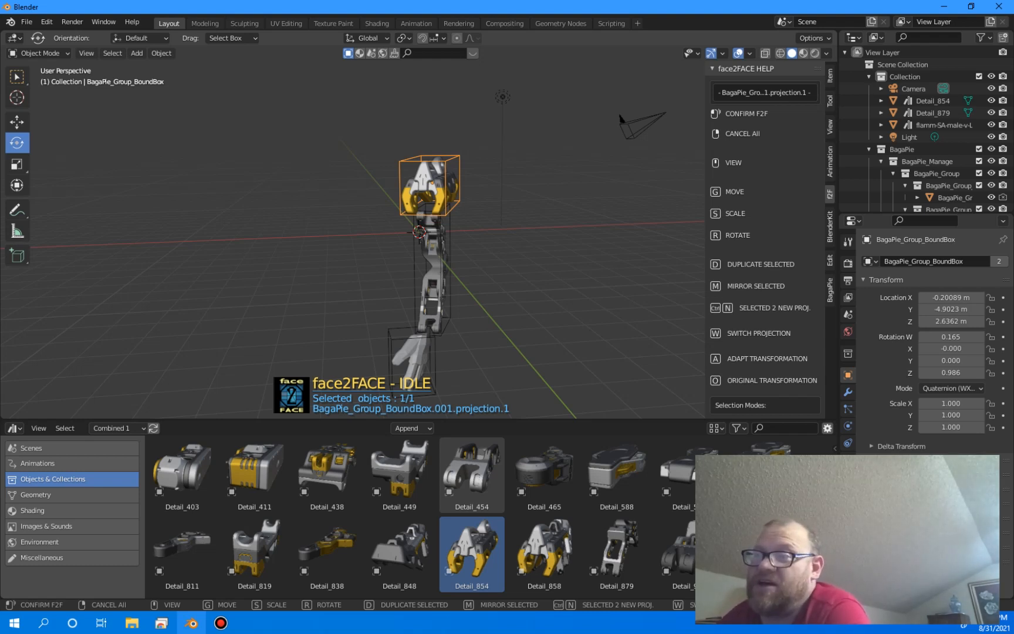
key("Return")
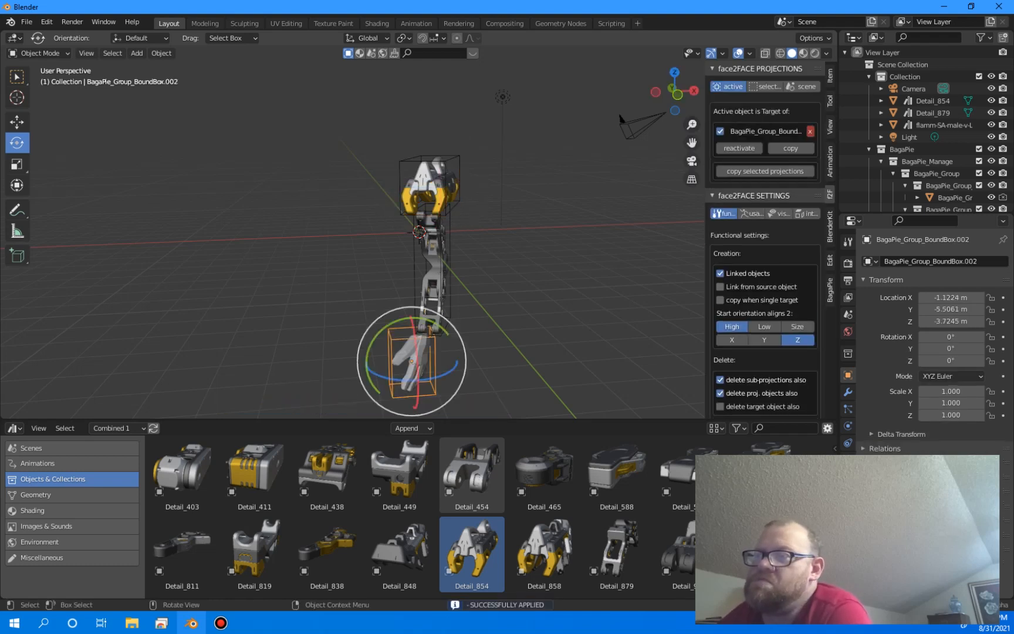
Step: Move the hand's bounding box slightly in the positive X direction
left_click(17, 122)
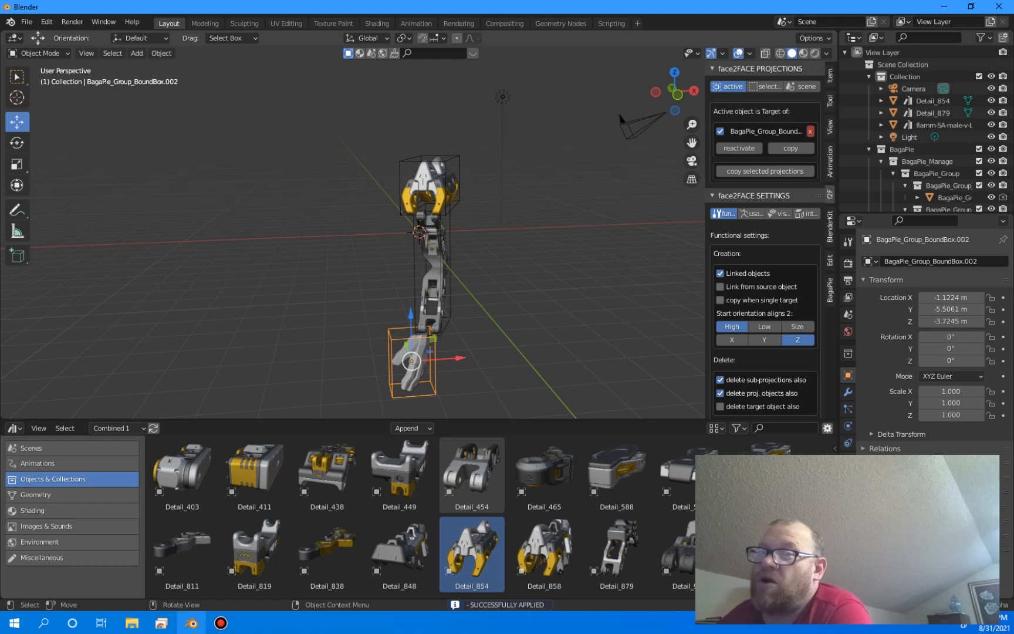
left_click_drag(438, 359, 445, 358)
middle_click_drag(445, 358, 373, 353)
Step: Move the Detail_854 bounding box down to about Z 2.33 m and along Y to about -6.25 m
left_click(356, 182)
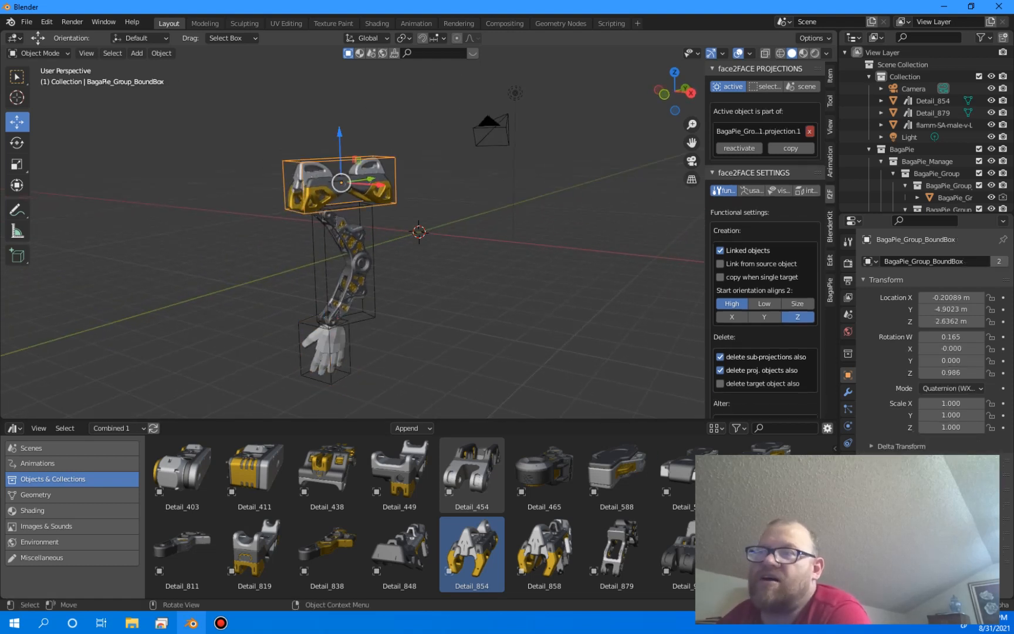
left_click_drag(339, 134, 339, 142)
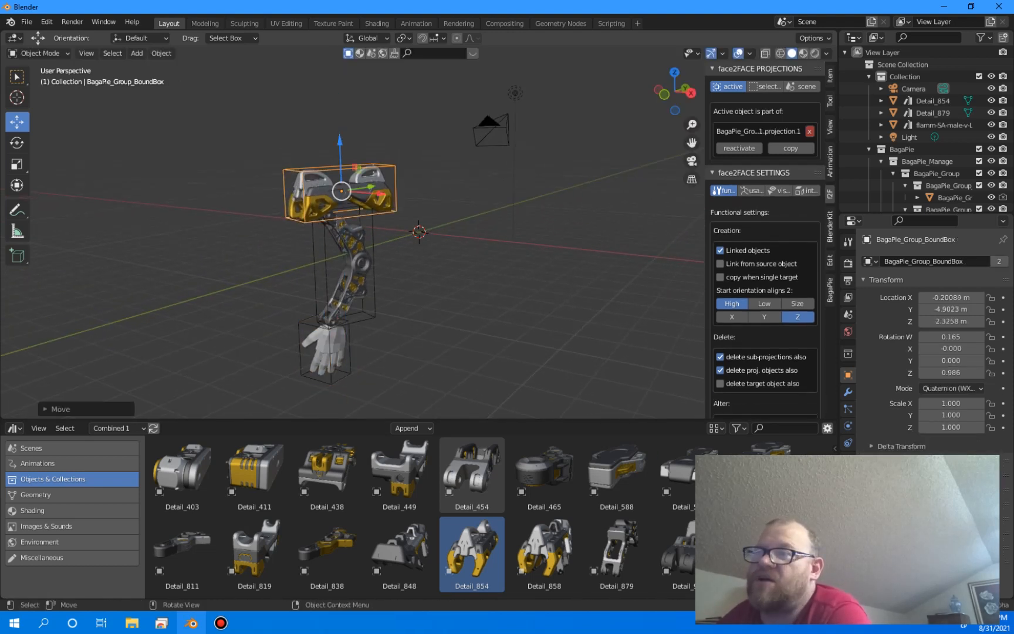
middle_click_drag(339, 142, 420, 236)
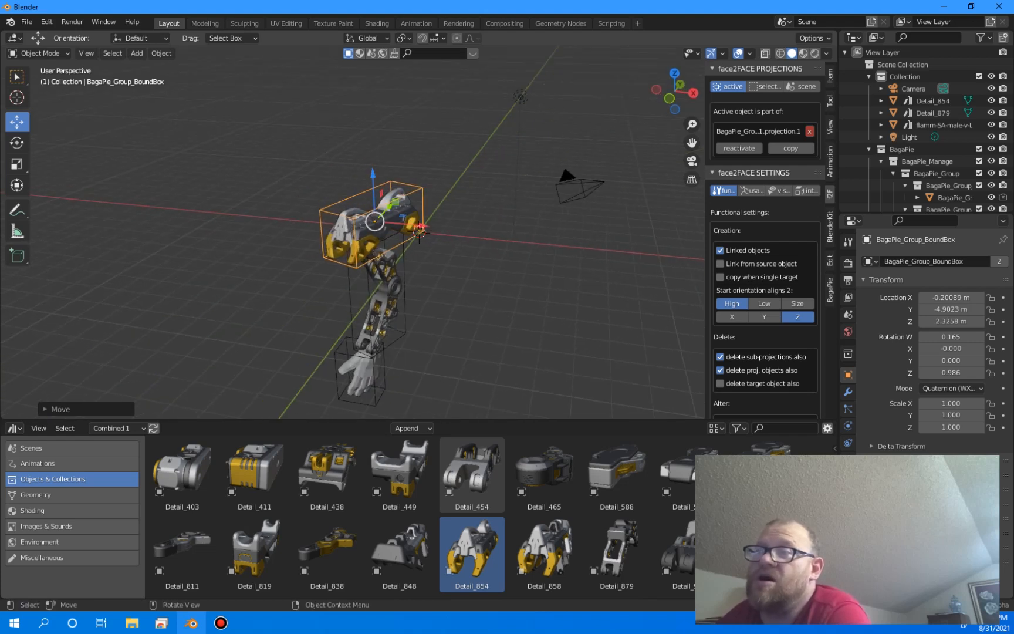
left_click_drag(395, 202, 380, 216)
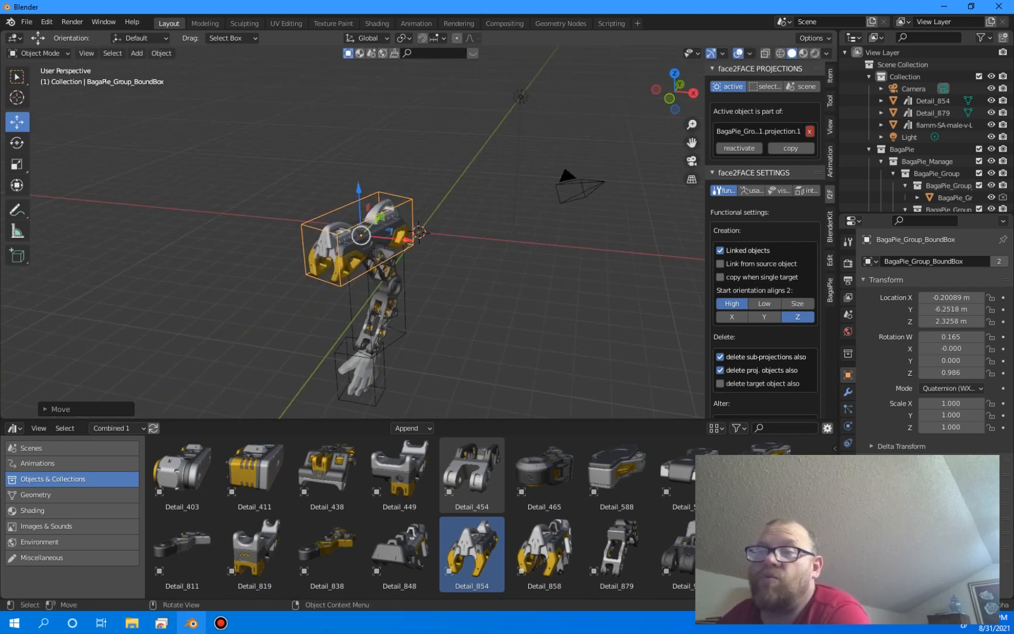
middle_click_drag(380, 216, 385, 213)
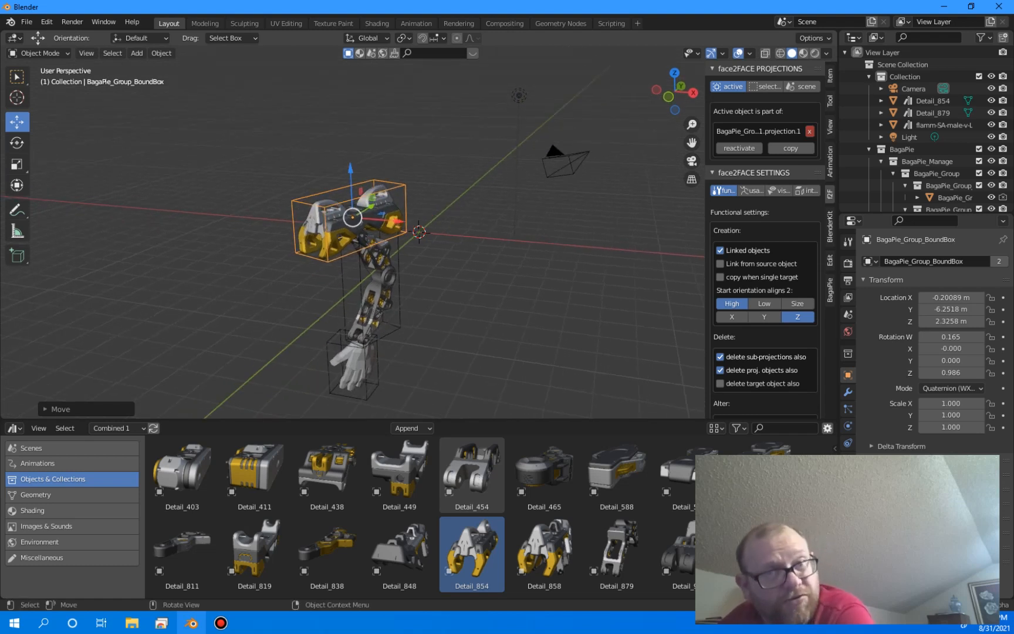